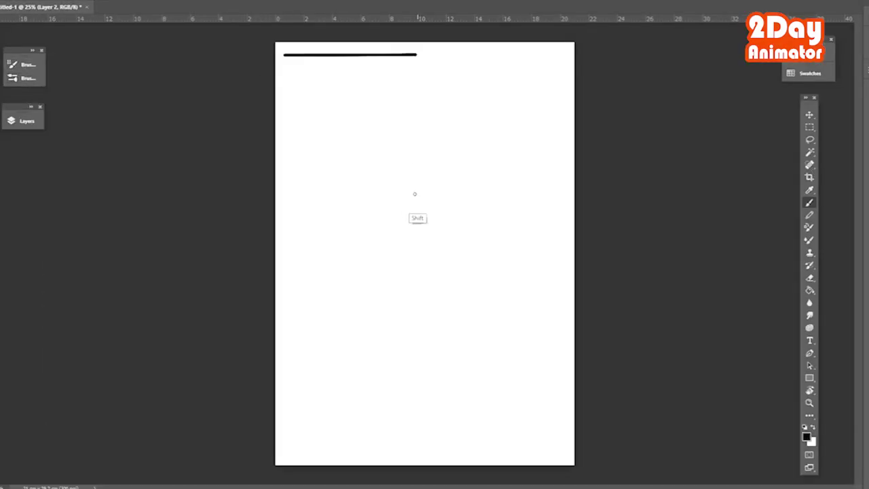
# - Rule two square panel borders side by side across the top of the page
pyautogui.keyDown('shift'); pyautogui.click(415, 195); pyautogui.keyUp('shift')
pyautogui.keyDown('shift'); pyautogui.click(285, 195); pyautogui.keyUp('shift')
pyautogui.keyDown('shift'); pyautogui.click(283, 54); pyautogui.keyUp('shift')
pyautogui.keyDown('shift'); pyautogui.click(563, 56); pyautogui.keyUp('shift')
pyautogui.keyDown('shift'); pyautogui.click(563, 194); pyautogui.keyUp('shift')
pyautogui.keyDown('shift'); pyautogui.click(563, 200); pyautogui.keyUp('shift')
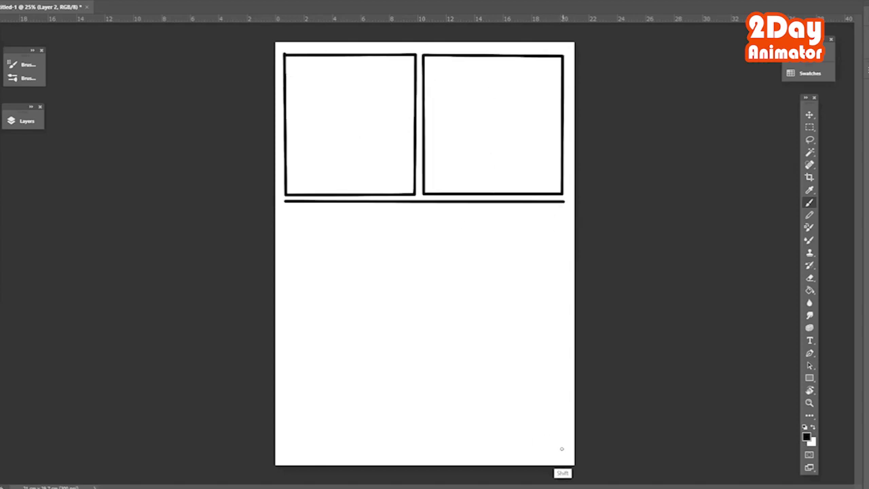
# - Rule a wide bottom panel beneath the two square panels
pyautogui.keyDown('shift'); pyautogui.click(563, 450); pyautogui.keyUp('shift')
pyautogui.keyDown('shift'); pyautogui.click(284, 451); pyautogui.keyUp('shift')
pyautogui.keyDown('shift'); pyautogui.click(284, 201); pyautogui.keyUp('shift')
pyautogui.click(23, 78)
pyautogui.click(24, 78)
# - Sketch the boy's wide eye with thick curved eyelids in the top-left panel
pyautogui.hotkey('ctrl', '+')
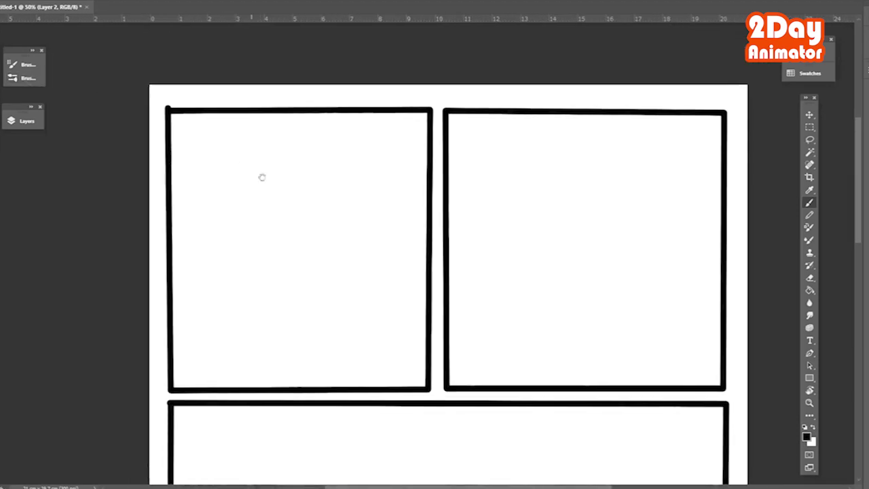
pyautogui.hotkey('ctrl', 'z')
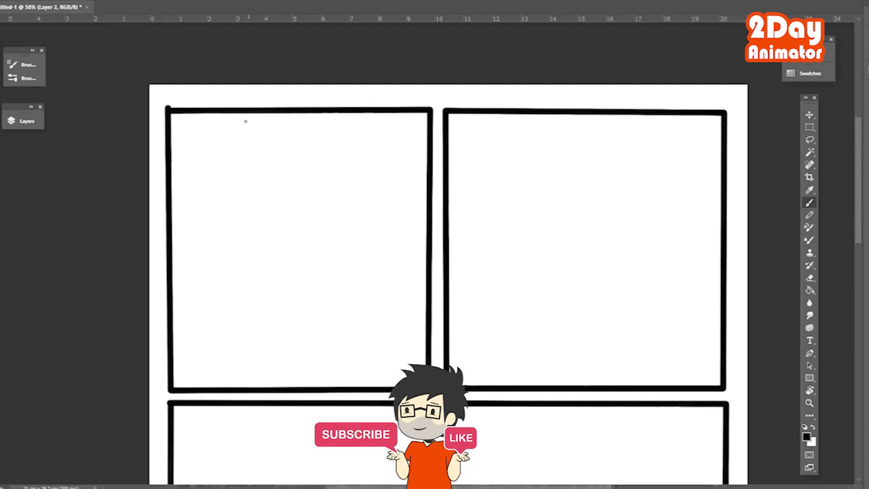
pyautogui.moveTo(244, 175); pyautogui.dragTo(332, 127)
pyautogui.moveTo(258, 141)
pyautogui.mouseDown()
pyautogui.moveTo(333, 128)
pyautogui.moveTo(268, 143)
pyautogui.moveTo(241, 182)
pyautogui.mouseUp()
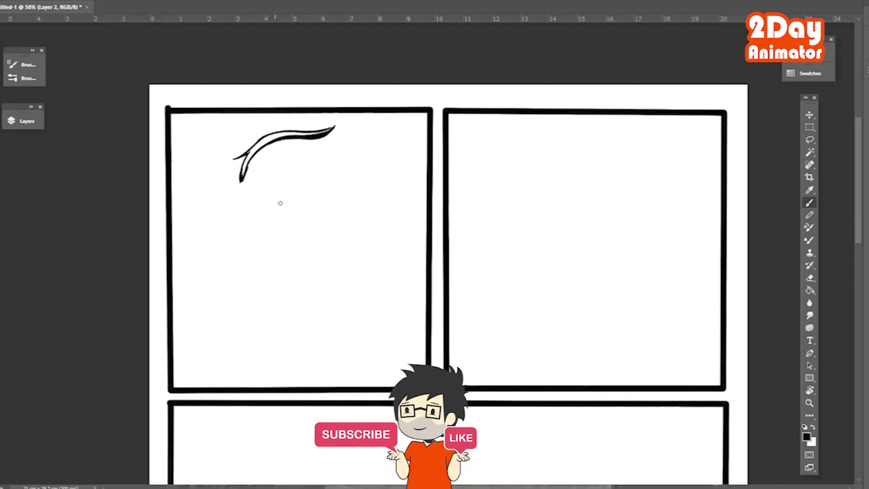
pyautogui.moveTo(311, 140)
pyautogui.mouseDown()
pyautogui.moveTo(316, 184)
pyautogui.moveTo(293, 219)
pyautogui.mouseUp()
pyautogui.moveTo(251, 161); pyautogui.dragTo(272, 202)
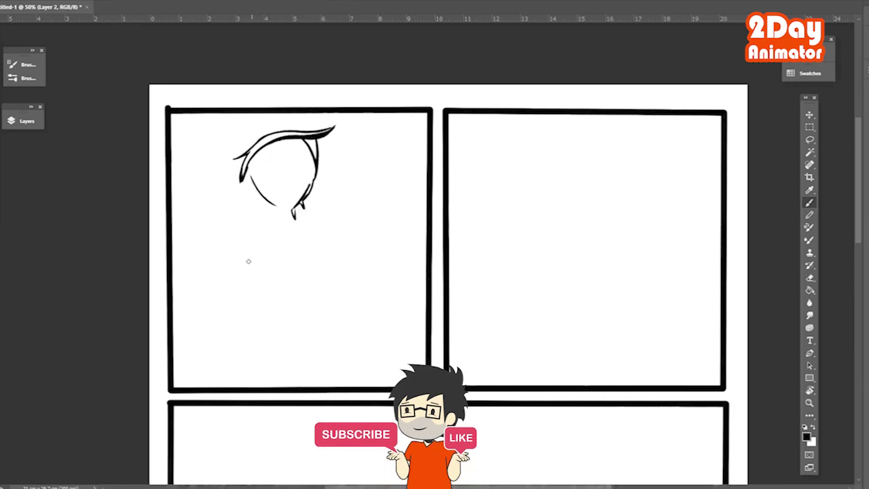
pyautogui.moveTo(248, 258); pyautogui.dragTo(326, 204)
pyautogui.moveTo(342, 88); pyautogui.dragTo(337, 136)
pyautogui.moveTo(326, 204); pyautogui.dragTo(258, 258)
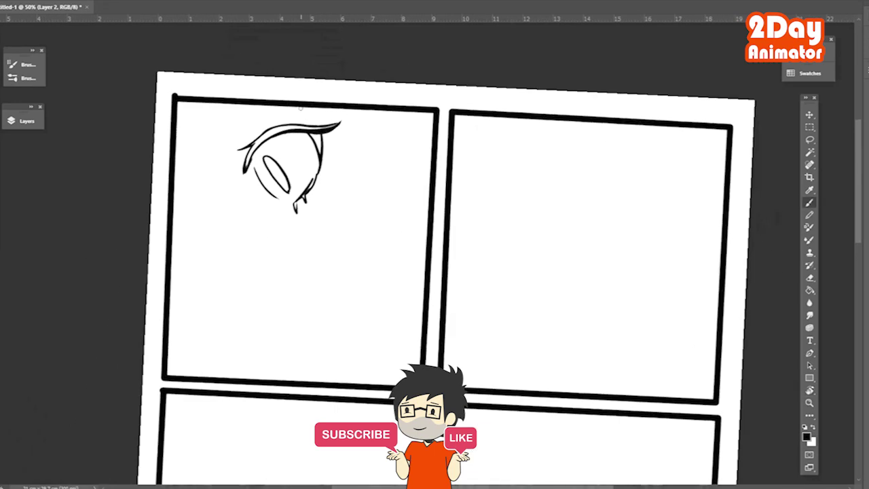
# - Sketch spiky hair strands above and to the left of the eye
pyautogui.moveTo(320, 109); pyautogui.dragTo(294, 126)
pyautogui.moveTo(326, 111); pyautogui.dragTo(345, 187)
pyautogui.moveTo(384, 115)
pyautogui.mouseDown()
pyautogui.moveTo(348, 190)
pyautogui.moveTo(403, 110)
pyautogui.mouseUp()
pyautogui.moveTo(245, 110); pyautogui.dragTo(278, 182)
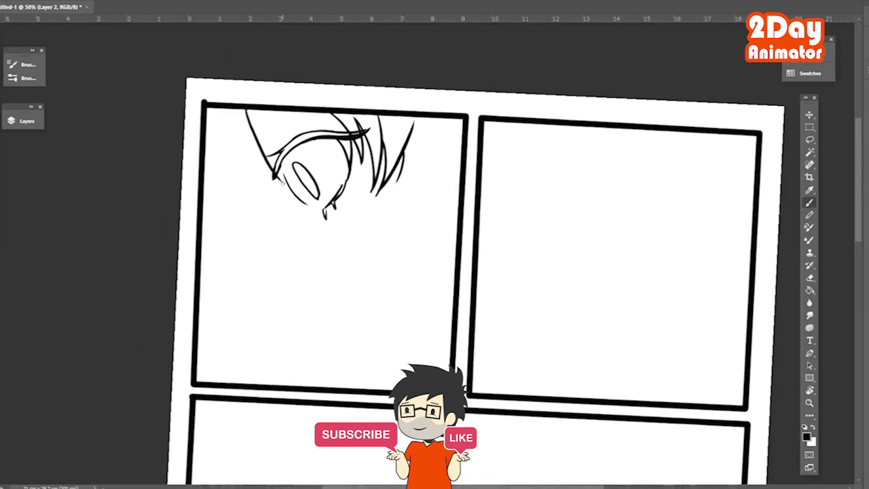
pyautogui.moveTo(239, 139)
pyautogui.mouseDown()
pyautogui.moveTo(290, 220)
pyautogui.moveTo(228, 180)
pyautogui.mouseUp()
pyautogui.moveTo(251, 211); pyautogui.dragTo(205, 181)
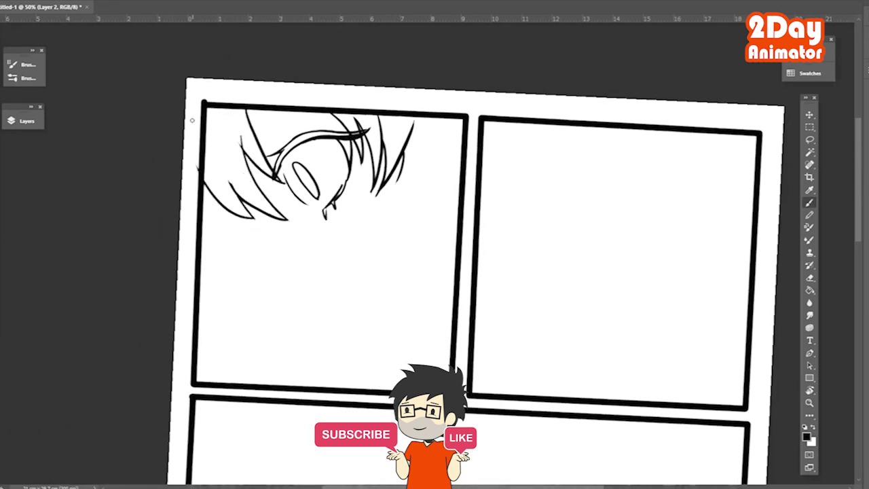
pyautogui.moveTo(475, 272); pyautogui.dragTo(435, 224)
# - Add a new sketch layer and draw spiky hair strands along the top
pyautogui.click(21, 121)
pyautogui.click(161, 446)
pyautogui.click(21, 120)
pyautogui.moveTo(407, 272); pyautogui.dragTo(326, 187)
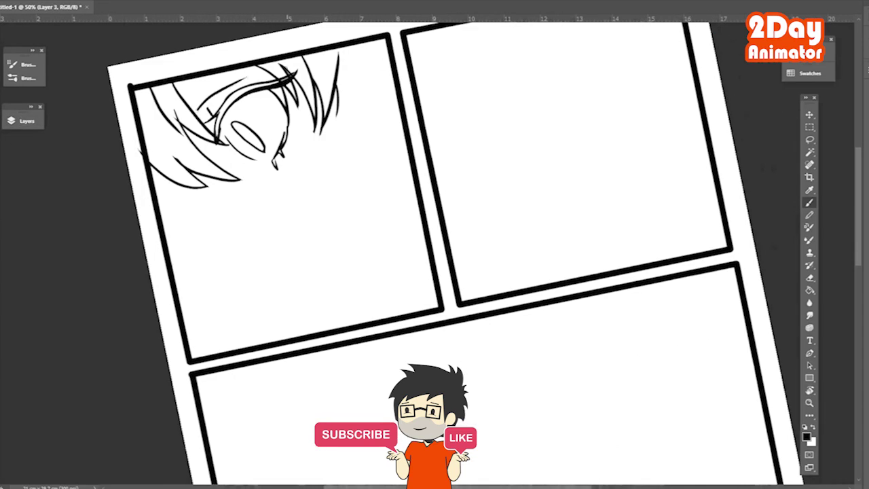
pyautogui.moveTo(212, 97); pyautogui.dragTo(198, 109)
pyautogui.moveTo(241, 82); pyautogui.dragTo(214, 96)
pyautogui.moveTo(183, 81); pyautogui.dragTo(162, 110)
# - Draw the face profile with nose and chin, the back of the head and the right-side hair
pyautogui.moveTo(216, 171)
pyautogui.mouseDown()
pyautogui.moveTo(194, 218)
pyautogui.moveTo(296, 302)
pyautogui.moveTo(353, 300)
pyautogui.mouseUp()
pyautogui.moveTo(338, 102); pyautogui.dragTo(309, 200)
pyautogui.moveTo(364, 128); pyautogui.dragTo(309, 203)
pyautogui.moveTo(381, 135); pyautogui.dragTo(347, 214)
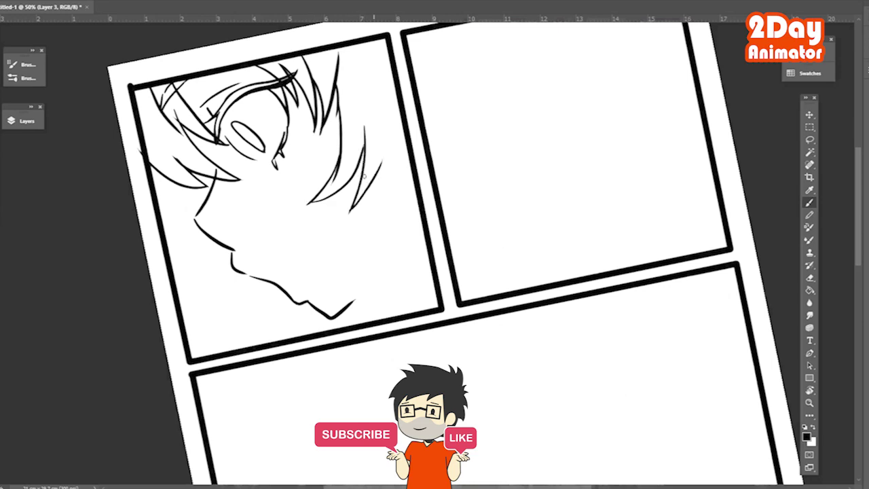
pyautogui.moveTo(372, 183); pyautogui.dragTo(326, 236)
pyautogui.moveTo(383, 136); pyautogui.dragTo(337, 248)
pyautogui.moveTo(378, 203); pyautogui.dragTo(360, 272)
pyautogui.moveTo(419, 215)
pyautogui.mouseDown()
pyautogui.moveTo(390, 278)
pyautogui.moveTo(418, 304)
pyautogui.mouseUp()
# - Extend the jaw, add top hair strands, fill the pupil and draw a sweat drop
pyautogui.moveTo(427, 248); pyautogui.dragTo(417, 310)
pyautogui.moveTo(388, 74); pyautogui.dragTo(404, 190)
pyautogui.moveTo(360, 44); pyautogui.dragTo(353, 106)
pyautogui.moveTo(245, 133); pyautogui.dragTo(252, 140)
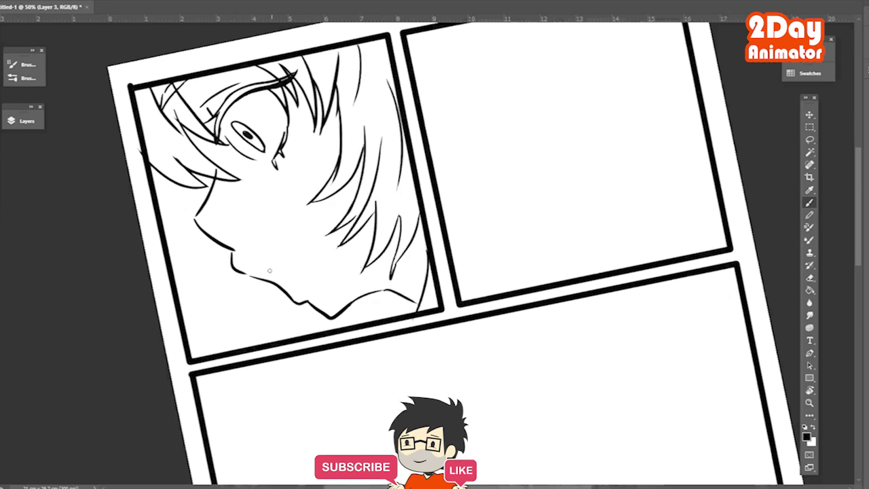
pyautogui.moveTo(270, 264)
pyautogui.mouseDown()
pyautogui.moveTo(286, 276)
pyautogui.moveTo(280, 258)
pyautogui.mouseUp()
# - Straighten the canvas view and draw two diagonal window lines in the top-right panel
pyautogui.press('r')
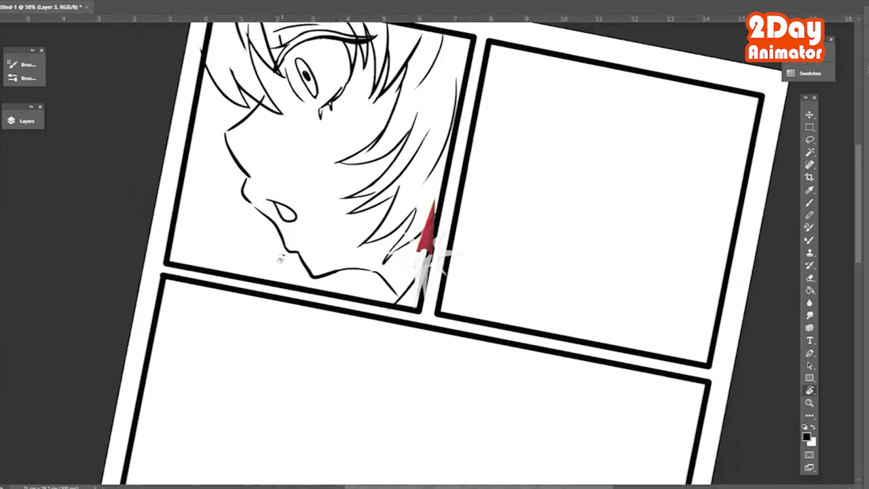
pyautogui.press('Escape')
pyautogui.press('b')
pyautogui.moveTo(536, 61); pyautogui.dragTo(419, 151)
pyautogui.moveTo(564, 61)
pyautogui.mouseDown()
pyautogui.moveTo(428, 173)
pyautogui.moveTo(395, 257)
pyautogui.mouseUp()
# - Add the vertical window-frame lines of the room corner
pyautogui.press('r')
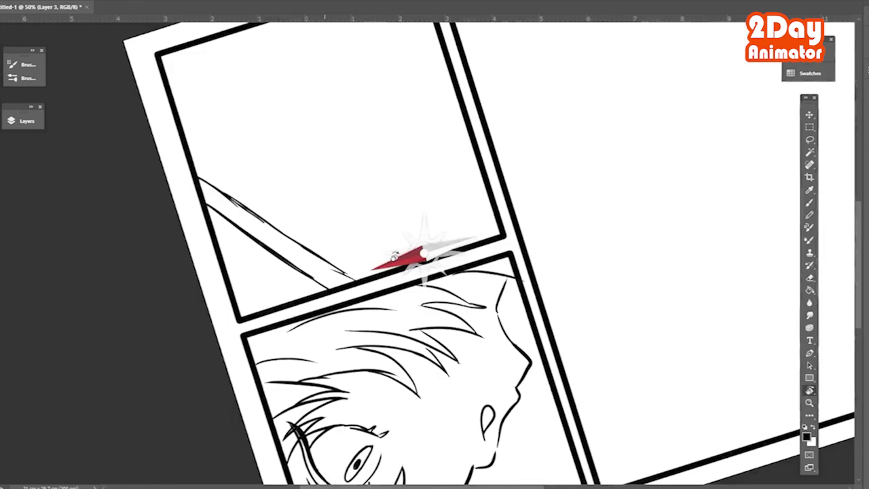
pyautogui.press('Escape')
pyautogui.moveTo(667, 275)
pyautogui.mouseDown()
pyautogui.moveTo(553, 288)
pyautogui.moveTo(604, 294)
pyautogui.mouseUp()
pyautogui.moveTo(473, 363); pyautogui.dragTo(399, 366)
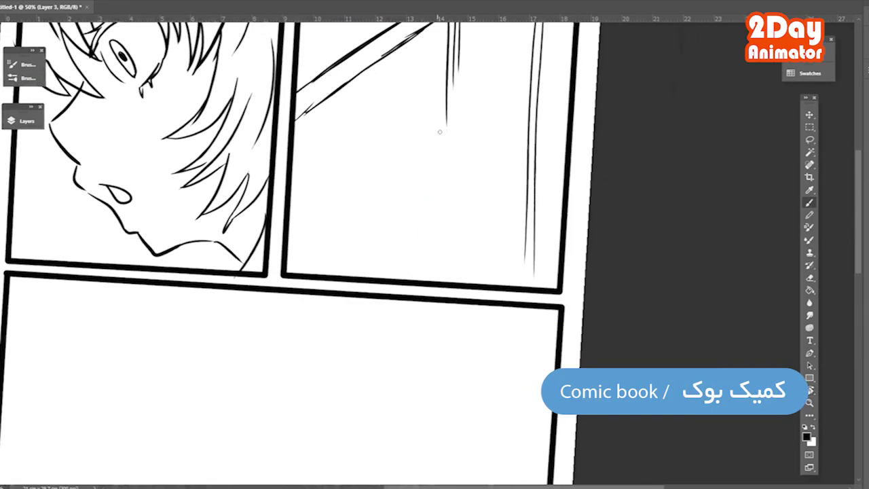
pyautogui.scroll(2, 439, 132)
pyautogui.moveTo(440, 175); pyautogui.dragTo(309, 275)
pyautogui.scroll(-2, 309, 275)
pyautogui.moveTo(445, 149)
pyautogui.mouseDown()
pyautogui.moveTo(315, 254)
pyautogui.moveTo(542, 197)
pyautogui.mouseUp()
# - Erase a stray mark and draw a diagonal floor line to the panel bottom
pyautogui.press('e')
pyautogui.moveTo(515, 255); pyautogui.dragTo(528, 204)
pyautogui.press('b')
pyautogui.moveTo(442, 151); pyautogui.dragTo(300, 258)
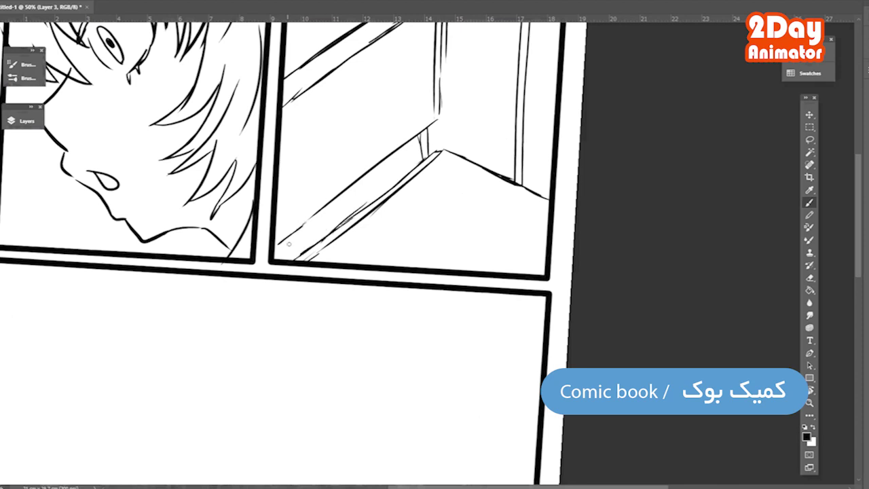
# - Draw a cup on the floor with its rim, sides, bottom and a small label
pyautogui.moveTo(416, 188)
pyautogui.mouseDown()
pyautogui.moveTo(442, 181)
pyautogui.moveTo(422, 243)
pyautogui.mouseUp()
pyautogui.hotkey('ctrl', 'z')
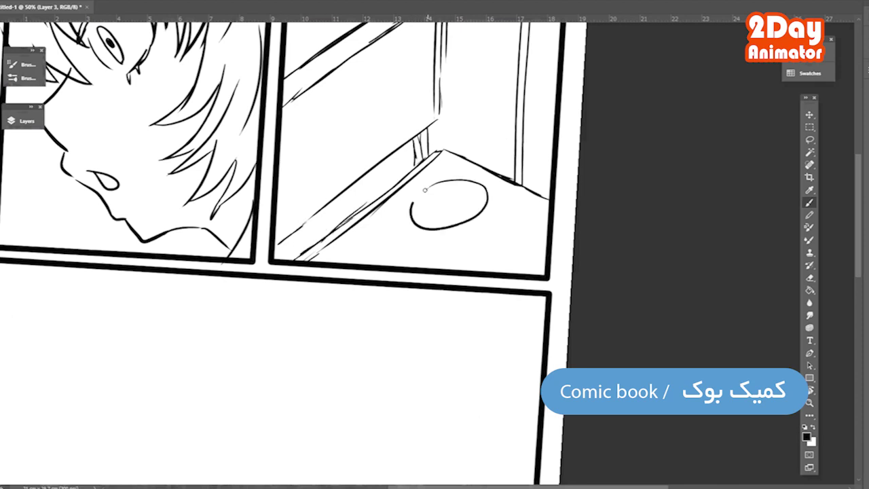
pyautogui.moveTo(486, 191); pyautogui.dragTo(491, 254)
pyautogui.moveTo(415, 222); pyautogui.dragTo(428, 264)
pyautogui.moveTo(428, 266); pyautogui.dragTo(490, 257)
pyautogui.moveTo(445, 238); pyautogui.dragTo(486, 258)
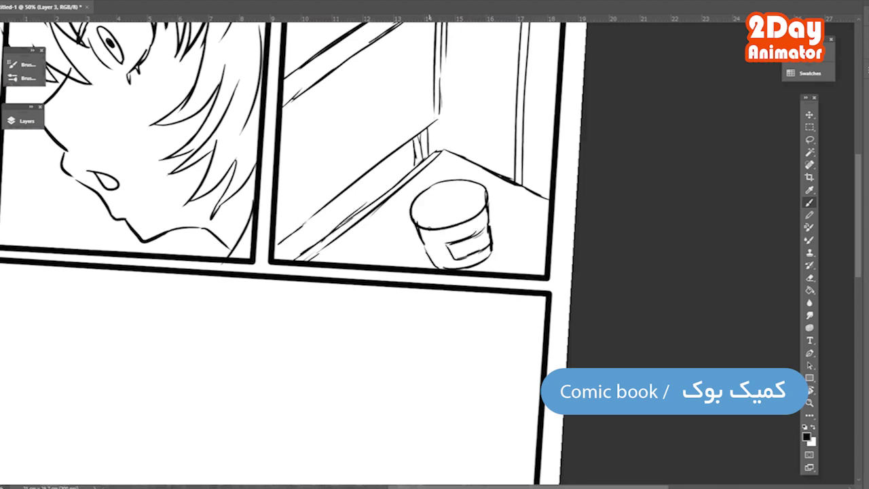
# - Sketch an oval object with an inner curve to the left of the cup
pyautogui.moveTo(407, 209)
pyautogui.mouseDown()
pyautogui.moveTo(403, 239)
pyautogui.moveTo(356, 258)
pyautogui.mouseUp()
pyautogui.moveTo(377, 244); pyautogui.dragTo(391, 219)
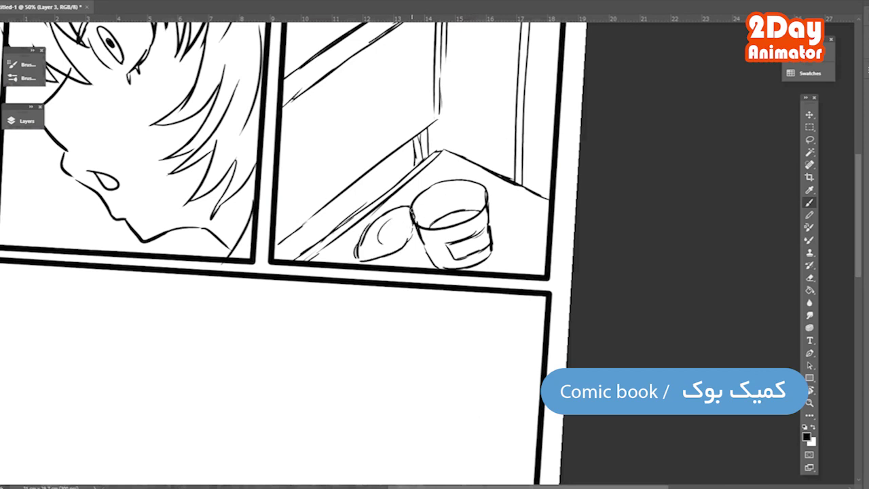
pyautogui.scroll(-5, 272, 299)
pyautogui.hscroll(-3, 305, 190)
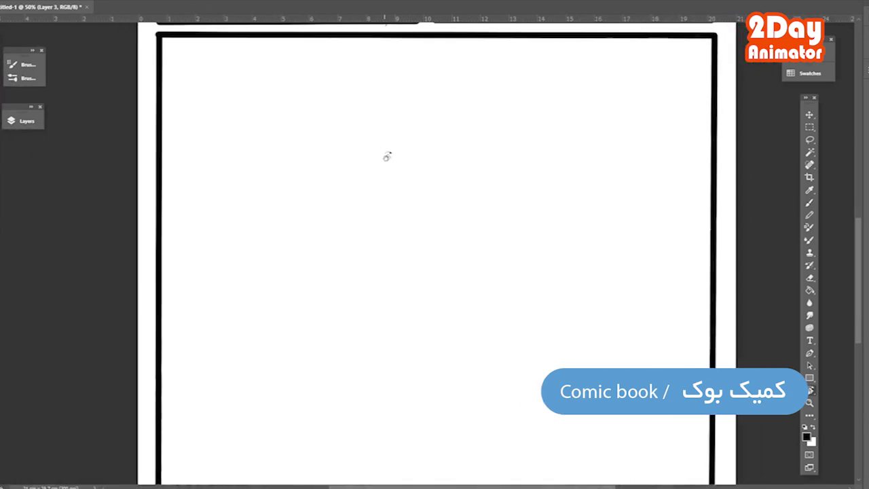
# - Draw the girl's first big eye with a thick upper lid and iris, then the other eye's lids
pyautogui.scroll(2, 387, 157)
pyautogui.hscroll(1, 387, 156)
pyautogui.moveTo(422, 223); pyautogui.dragTo(485, 230)
pyautogui.moveTo(424, 219); pyautogui.dragTo(490, 221)
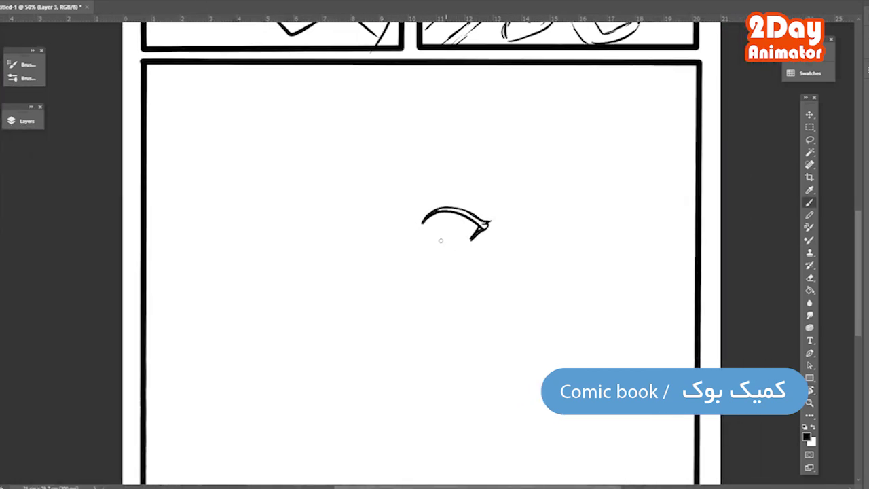
pyautogui.moveTo(423, 228); pyautogui.dragTo(448, 243)
pyautogui.moveTo(453, 222)
pyautogui.mouseDown()
pyautogui.moveTo(436, 240)
pyautogui.moveTo(451, 238)
pyautogui.mouseUp()
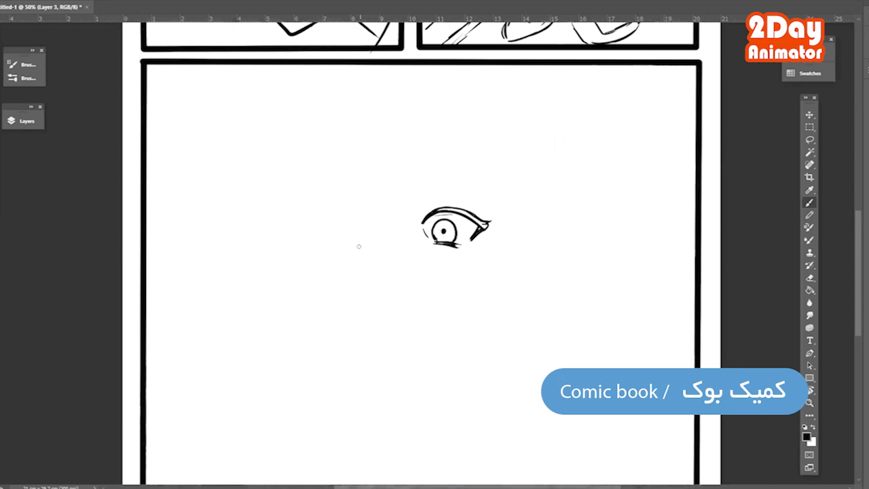
pyautogui.moveTo(384, 222)
pyautogui.mouseDown()
pyautogui.moveTo(334, 219)
pyautogui.moveTo(335, 237)
pyautogui.moveTo(378, 243)
pyautogui.mouseUp()
# - Clean up the second eye and add its iris, pupil and both eyebrows
pyautogui.press('e')
pyautogui.press('b')
pyautogui.moveTo(332, 228)
pyautogui.mouseDown()
pyautogui.moveTo(335, 239)
pyautogui.moveTo(369, 246)
pyautogui.moveTo(365, 227)
pyautogui.mouseUp()
pyautogui.hotkey('ctrl', 'z')
pyautogui.moveTo(382, 180)
pyautogui.mouseDown()
pyautogui.moveTo(318, 197)
pyautogui.moveTo(383, 178)
pyautogui.mouseUp()
pyautogui.moveTo(414, 178); pyautogui.dragTo(485, 191)
pyautogui.moveTo(408, 215); pyautogui.dragTo(388, 207)
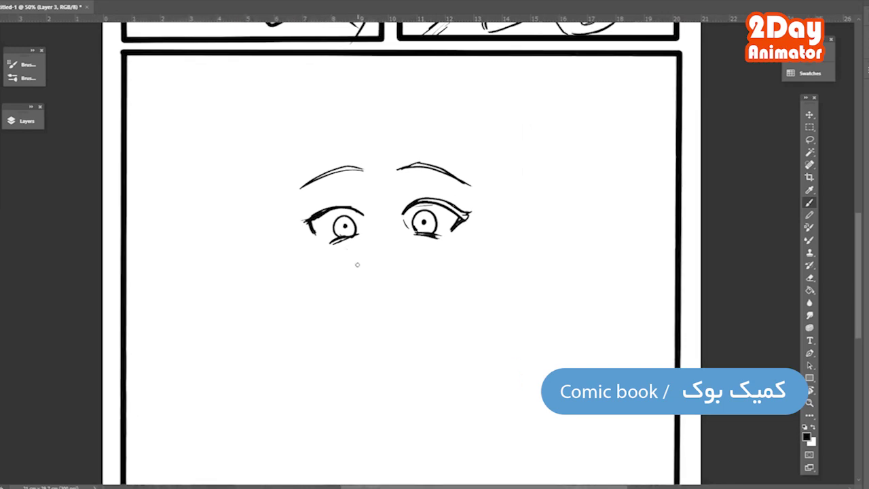
# - Draw the jaw and chin and a wide-open smiling mouth
pyautogui.moveTo(357, 264); pyautogui.dragTo(312, 238)
pyautogui.moveTo(251, 186)
pyautogui.mouseDown()
pyautogui.moveTo(362, 278)
pyautogui.moveTo(416, 232)
pyautogui.mouseUp()
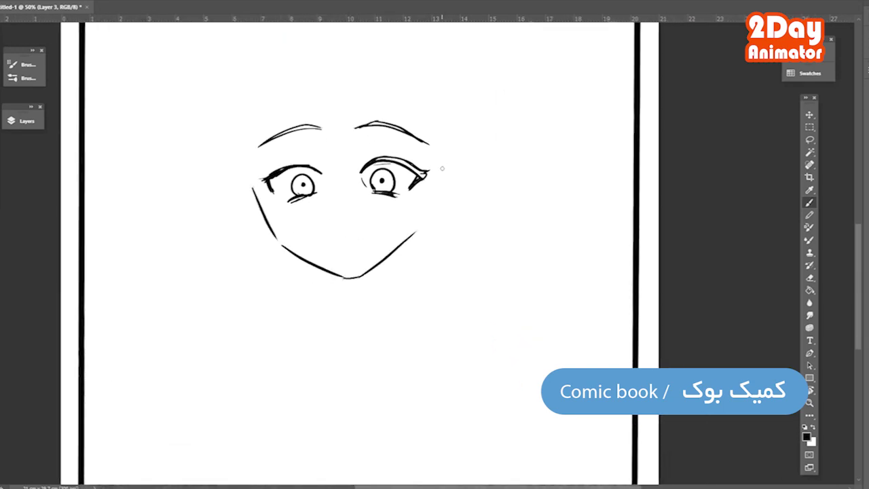
pyautogui.moveTo(444, 150); pyautogui.dragTo(407, 241)
pyautogui.moveTo(318, 222); pyautogui.dragTo(372, 216)
pyautogui.moveTo(372, 217); pyautogui.dragTo(353, 266)
pyautogui.moveTo(318, 226)
pyautogui.mouseDown()
pyautogui.moveTo(353, 267)
pyautogui.moveTo(369, 216)
pyautogui.mouseUp()
# - Sketch the top hair arc and bangs falling over the forehead
pyautogui.moveTo(373, 74)
pyautogui.mouseDown()
pyautogui.moveTo(349, 87)
pyautogui.moveTo(362, 157)
pyautogui.mouseUp()
pyautogui.moveTo(311, 87); pyautogui.dragTo(331, 154)
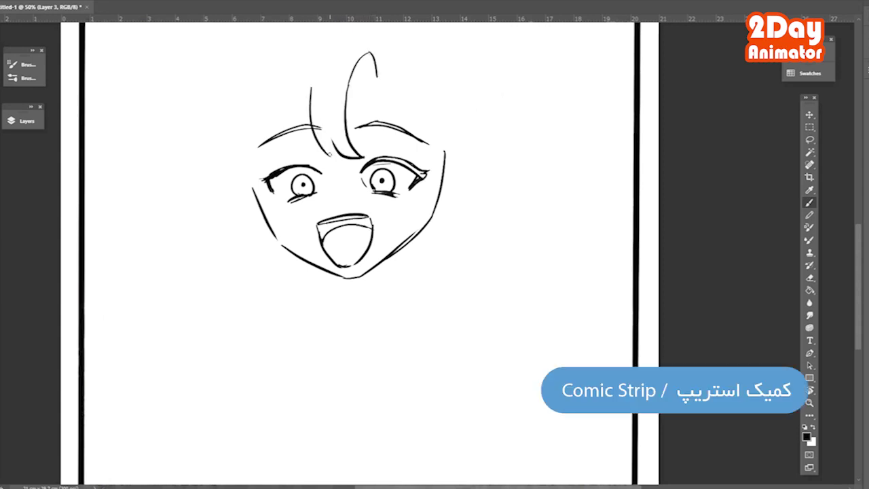
pyautogui.moveTo(378, 50)
pyautogui.mouseDown()
pyautogui.moveTo(319, 37)
pyautogui.moveTo(243, 184)
pyautogui.mouseUp()
pyautogui.moveTo(323, 112); pyautogui.dragTo(310, 168)
pyautogui.hotkey('ctrl', 'z')
pyautogui.moveTo(316, 43)
pyautogui.mouseDown()
pyautogui.moveTo(294, 160)
pyautogui.moveTo(305, 168)
pyautogui.mouseUp()
pyautogui.moveTo(281, 99); pyautogui.dragTo(274, 166)
pyautogui.moveTo(270, 131); pyautogui.dragTo(260, 178)
pyautogui.moveTo(252, 152); pyautogui.dragTo(262, 192)
# - Add the hair parting and the right side of the hair with its head outline
pyautogui.moveTo(365, 83); pyautogui.dragTo(393, 95)
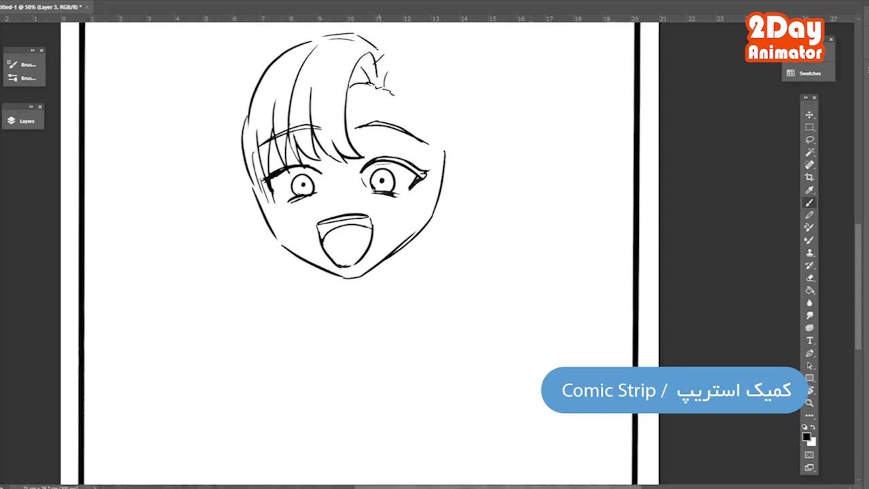
pyautogui.moveTo(373, 56); pyautogui.dragTo(426, 66)
pyautogui.moveTo(386, 57); pyautogui.dragTo(397, 174)
pyautogui.moveTo(424, 65); pyautogui.dragTo(445, 131)
pyautogui.moveTo(408, 92); pyautogui.dragTo(403, 169)
pyautogui.moveTo(445, 128); pyautogui.dragTo(428, 217)
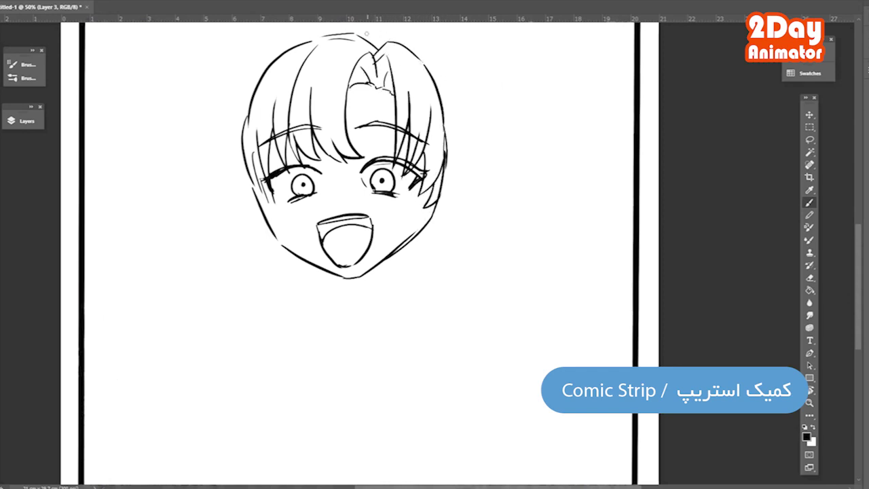
pyautogui.moveTo(365, 34); pyautogui.dragTo(392, 42)
# - Draw both ears, the left outer hair line and the neck
pyautogui.moveTo(254, 178); pyautogui.dragTo(259, 223)
pyautogui.moveTo(443, 170); pyautogui.dragTo(435, 217)
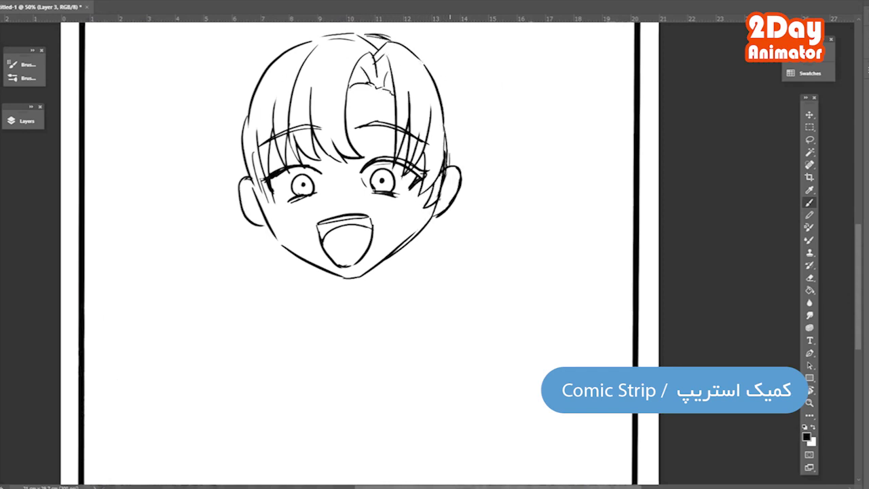
pyautogui.moveTo(266, 67)
pyautogui.mouseDown()
pyautogui.moveTo(232, 189)
pyautogui.moveTo(277, 256)
pyautogui.moveTo(319, 293)
pyautogui.mouseUp()
pyautogui.moveTo(375, 264); pyautogui.dragTo(379, 297)
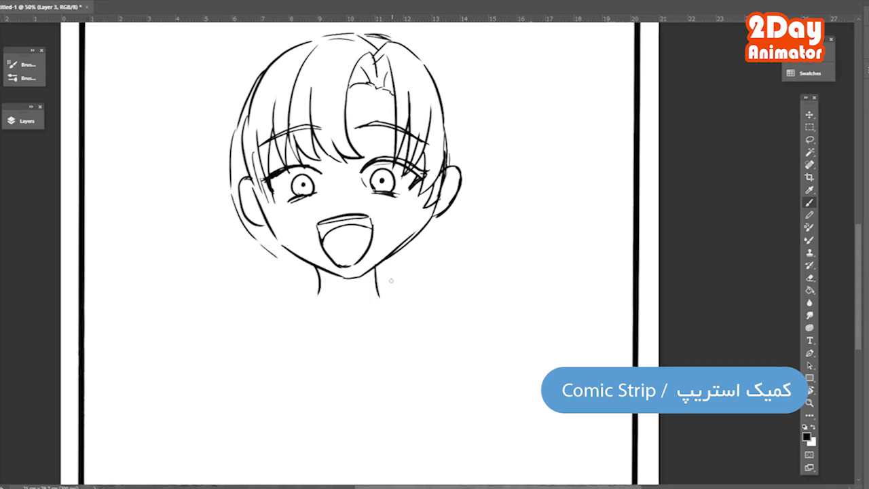
# - Finish the bob cut's right outline and the lower hair strands near the jaw
pyautogui.moveTo(378, 34)
pyautogui.mouseDown()
pyautogui.moveTo(464, 143)
pyautogui.moveTo(445, 222)
pyautogui.mouseUp()
pyautogui.moveTo(453, 212); pyautogui.dragTo(400, 270)
pyautogui.moveTo(426, 238); pyautogui.dragTo(378, 268)
pyautogui.moveTo(272, 253); pyautogui.dragTo(306, 269)
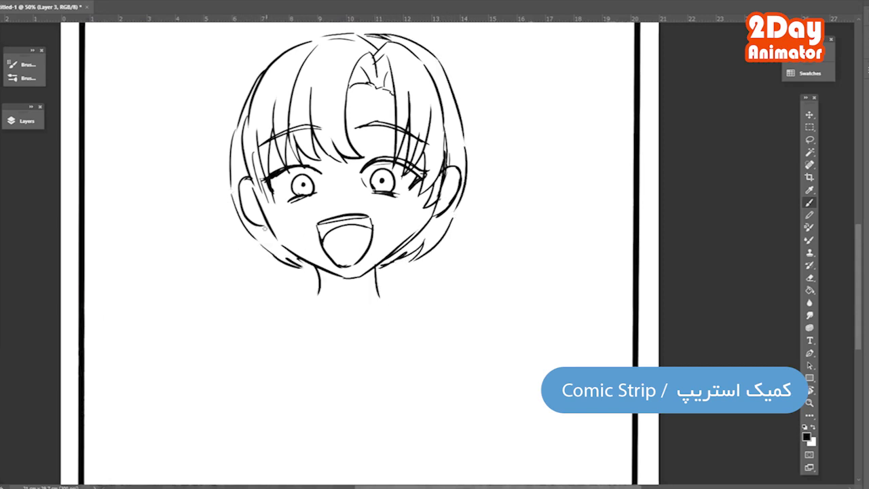
pyautogui.moveTo(285, 179); pyautogui.dragTo(262, 231)
pyautogui.moveTo(380, 295); pyautogui.dragTo(419, 230)
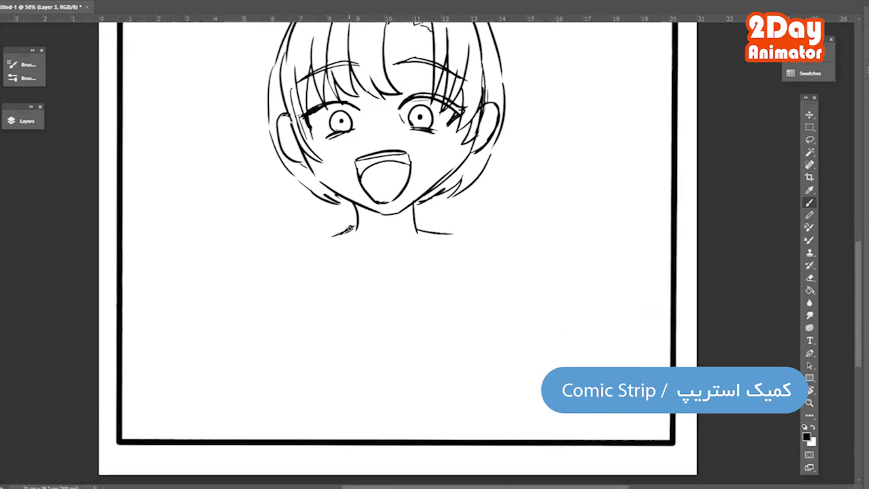
# - Draw the collar at the girl's neck, cleaning it up with the eraser
pyautogui.moveTo(344, 233)
pyautogui.mouseDown()
pyautogui.moveTo(380, 256)
pyautogui.moveTo(454, 233)
pyautogui.moveTo(450, 241)
pyautogui.mouseUp()
pyautogui.press('e')
pyautogui.press('b')
pyautogui.moveTo(380, 258); pyautogui.dragTo(382, 309)
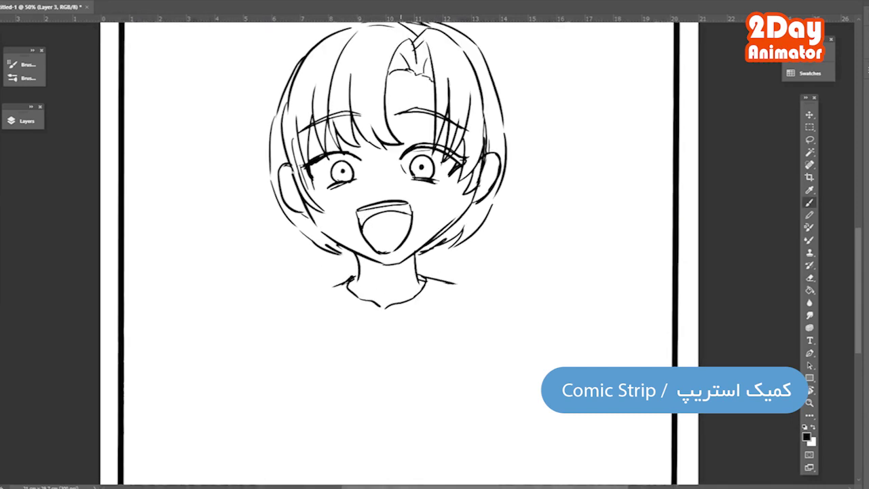
pyautogui.moveTo(339, 144); pyautogui.dragTo(346, 119)
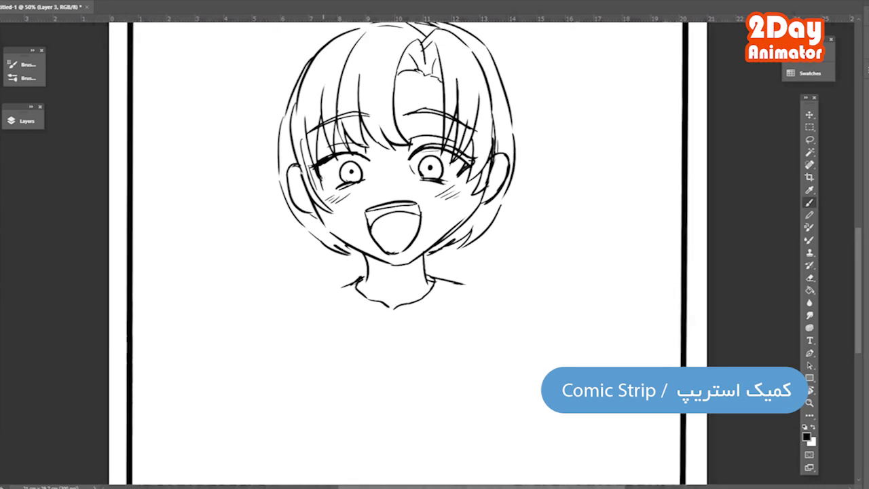
# - Sketch the girl's right arm and the folded arm across her chest with elbow and cuff curves
pyautogui.moveTo(452, 246)
pyautogui.mouseDown()
pyautogui.moveTo(481, 244)
pyautogui.moveTo(527, 271)
pyautogui.mouseUp()
pyautogui.moveTo(529, 274)
pyautogui.mouseDown()
pyautogui.moveTo(566, 363)
pyautogui.moveTo(529, 275)
pyautogui.moveTo(490, 434)
pyautogui.moveTo(407, 427)
pyautogui.mouseUp()
pyautogui.press('e')
pyautogui.press('b')
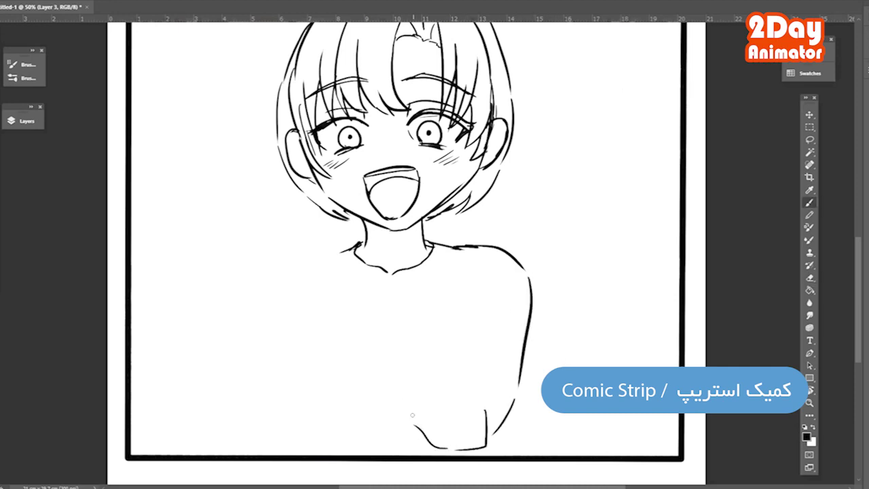
pyautogui.moveTo(327, 299); pyautogui.dragTo(403, 424)
pyautogui.moveTo(360, 273)
pyautogui.mouseDown()
pyautogui.moveTo(475, 372)
pyautogui.moveTo(478, 404)
pyautogui.mouseUp()
pyautogui.moveTo(430, 426); pyautogui.dragTo(459, 434)
pyautogui.moveTo(459, 349); pyautogui.dragTo(488, 344)
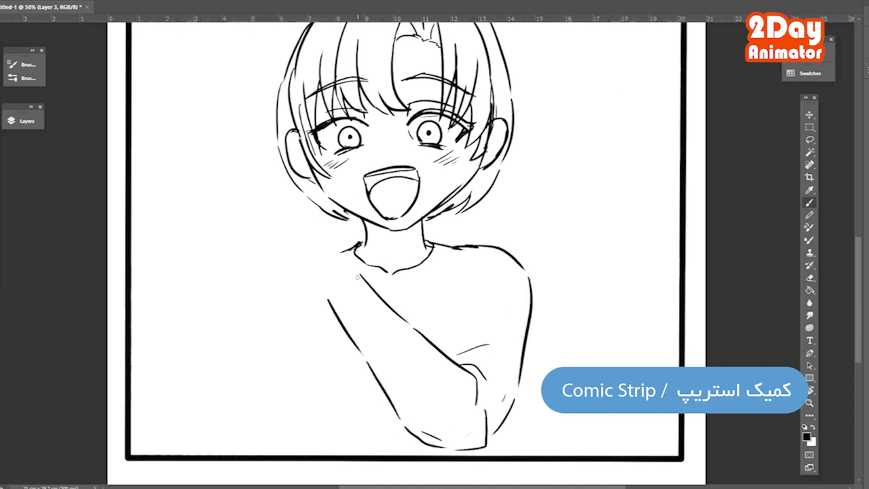
# - Replace the fist and forearm strokes with a redrawn sleeve outline down to the cuff
pyautogui.moveTo(354, 266); pyautogui.dragTo(319, 296)
pyautogui.moveTo(278, 270); pyautogui.dragTo(317, 296)
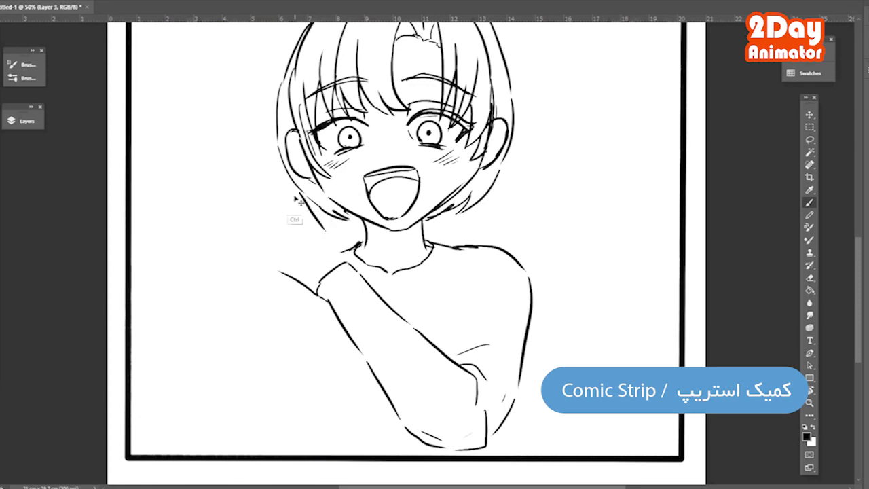
pyautogui.press('e')
pyautogui.moveTo(343, 266); pyautogui.dragTo(319, 293)
pyautogui.moveTo(280, 271); pyautogui.dragTo(320, 296)
pyautogui.press('b')
pyautogui.moveTo(352, 266); pyautogui.dragTo(319, 318)
pyautogui.moveTo(319, 309); pyautogui.dragTo(347, 354)
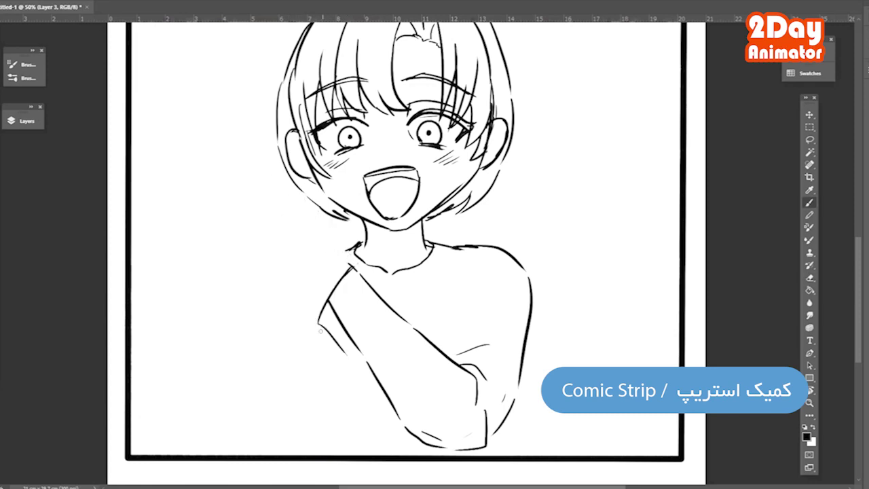
pyautogui.press('e')
pyautogui.moveTo(349, 302); pyautogui.dragTo(329, 341)
pyautogui.press('b')
# - Draw the raised hand toward the face with wrist and knuckles, plus sleeve cuff and fold lines
pyautogui.moveTo(350, 263)
pyautogui.mouseDown()
pyautogui.moveTo(242, 175)
pyautogui.moveTo(282, 201)
pyautogui.moveTo(245, 234)
pyautogui.moveTo(268, 273)
pyautogui.mouseUp()
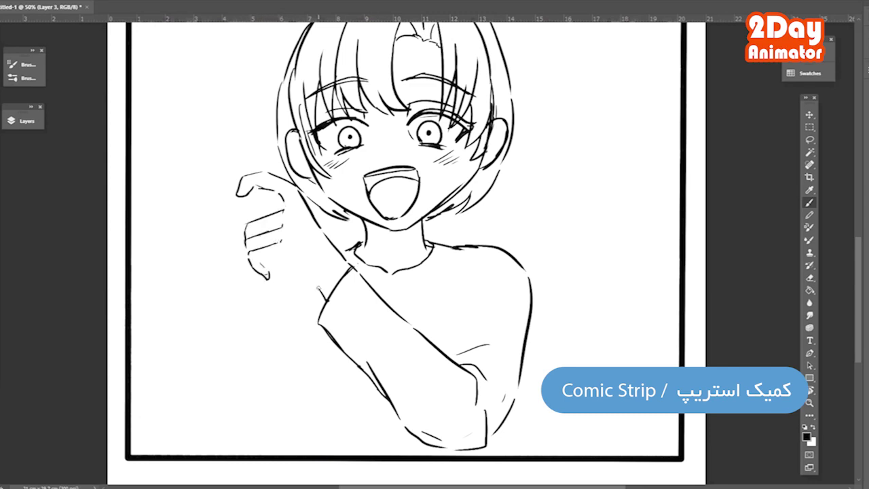
pyautogui.moveTo(320, 287); pyautogui.dragTo(264, 270)
pyautogui.moveTo(257, 201); pyautogui.dragTo(284, 213)
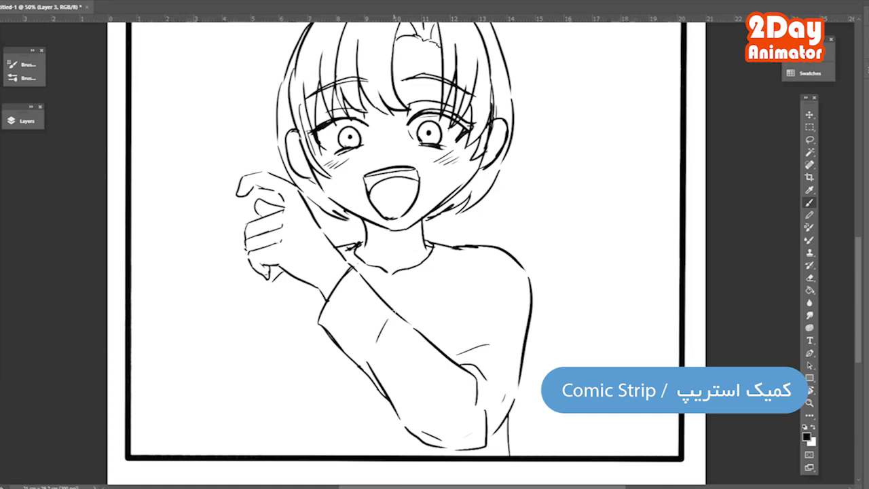
pyautogui.moveTo(394, 311); pyautogui.dragTo(361, 364)
pyautogui.moveTo(390, 318); pyautogui.dragTo(357, 364)
pyautogui.moveTo(468, 291); pyautogui.dragTo(449, 347)
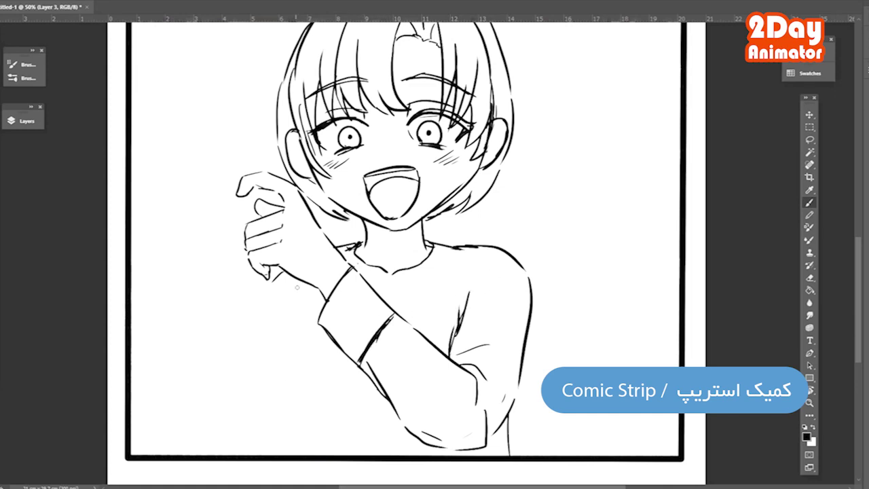
# - Outline the girl's torso and lower-left sleeve, and reinforce the right shoulder line
pyautogui.moveTo(296, 287)
pyautogui.mouseDown()
pyautogui.moveTo(294, 426)
pyautogui.moveTo(405, 439)
pyautogui.mouseUp()
pyautogui.moveTo(302, 432); pyautogui.dragTo(314, 455)
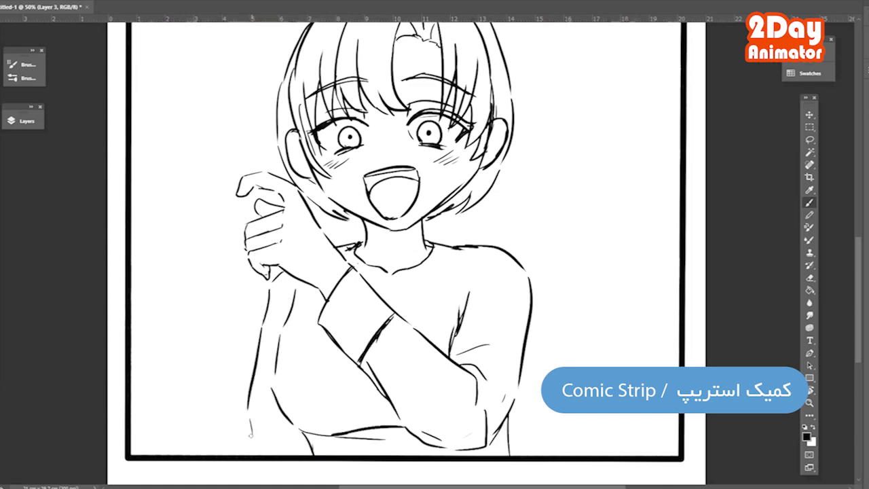
pyautogui.moveTo(270, 285); pyautogui.dragTo(259, 360)
pyautogui.moveTo(179, 421); pyautogui.dragTo(260, 362)
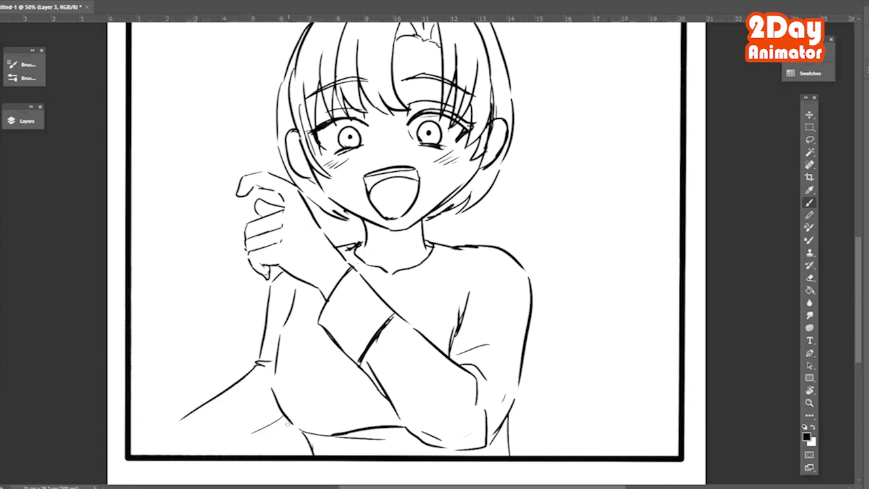
pyautogui.moveTo(287, 422)
pyautogui.mouseDown()
pyautogui.moveTo(180, 421)
pyautogui.moveTo(131, 440)
pyautogui.mouseUp()
pyautogui.moveTo(204, 453)
pyautogui.mouseDown()
pyautogui.moveTo(280, 430)
pyautogui.moveTo(195, 448)
pyautogui.mouseUp()
pyautogui.press('e')
pyautogui.press('b')
pyautogui.moveTo(257, 371); pyautogui.dragTo(266, 413)
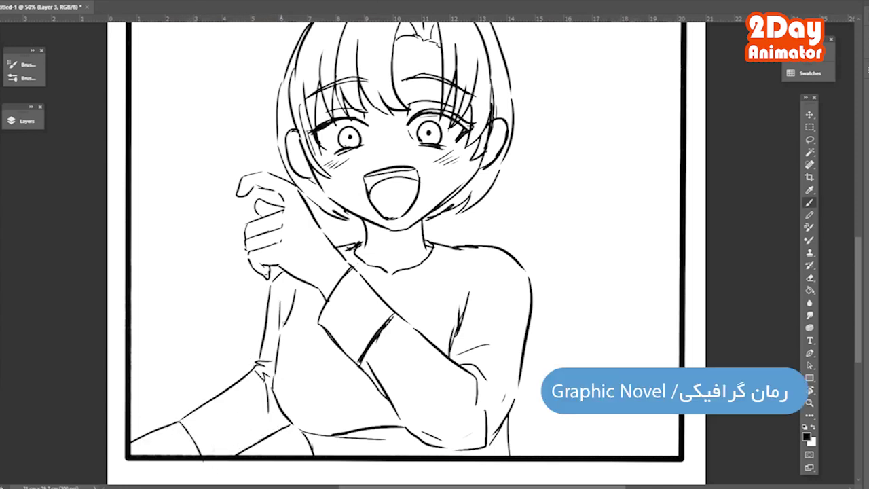
pyautogui.moveTo(435, 246); pyautogui.dragTo(481, 265)
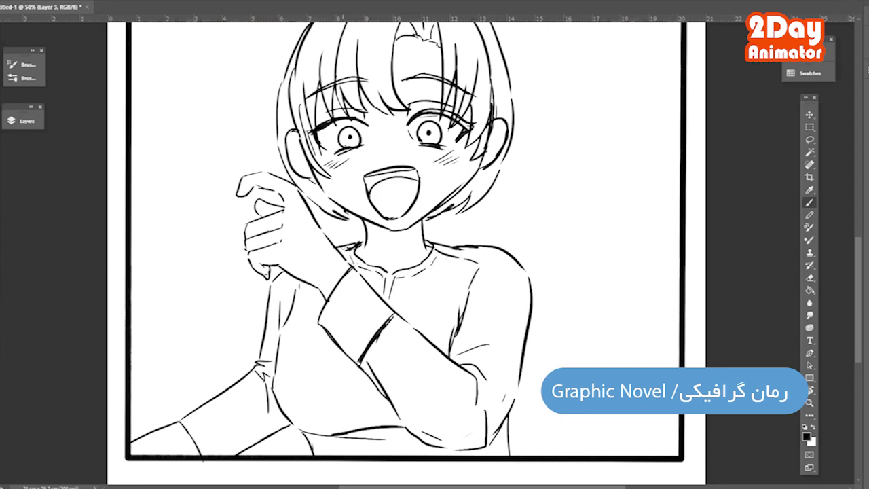
# - Draw a hatched hair bun on top of the girl's head, then zoom out to the whole page
pyautogui.scroll(3, 393, 213)
pyautogui.moveTo(353, 95); pyautogui.dragTo(464, 101)
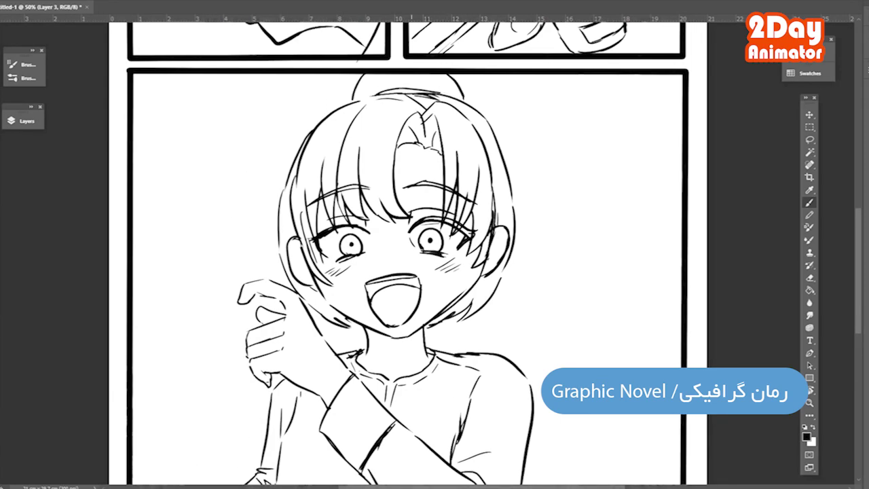
pyautogui.moveTo(388, 77); pyautogui.dragTo(381, 93)
pyautogui.scroll(-2, 400, 251)
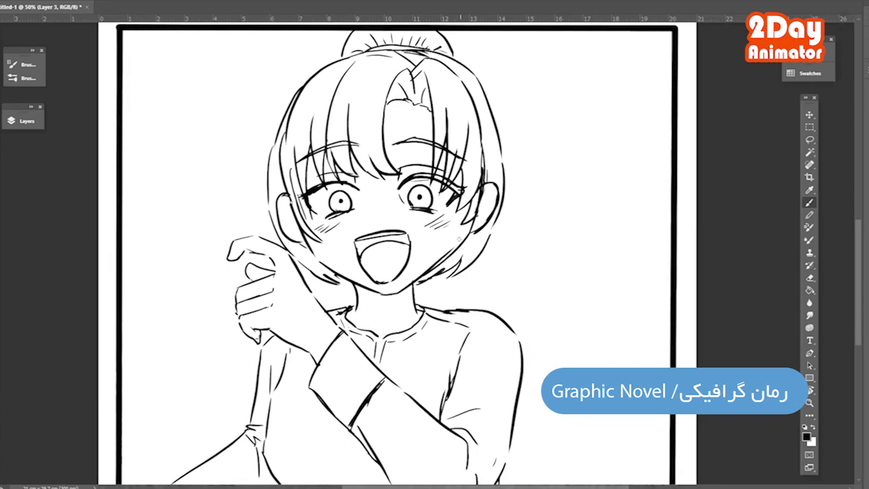
pyautogui.hotkey('ctrl', '-')
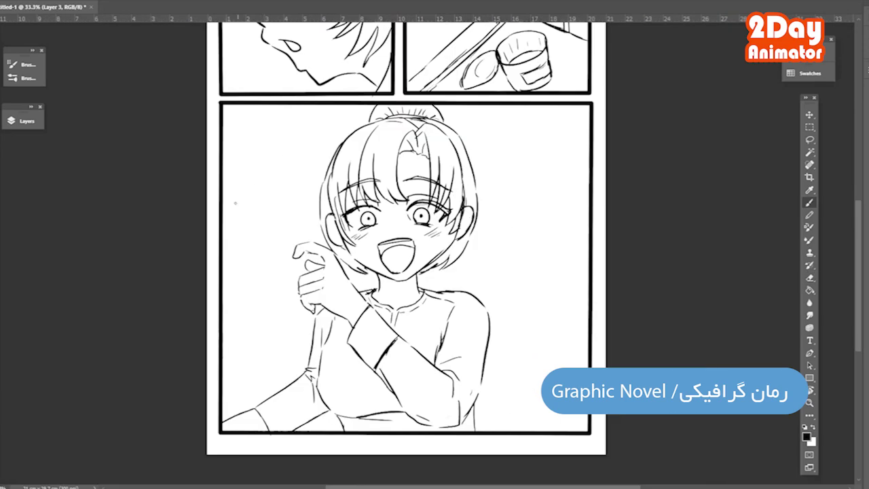
pyautogui.scroll(2, 367, 251)
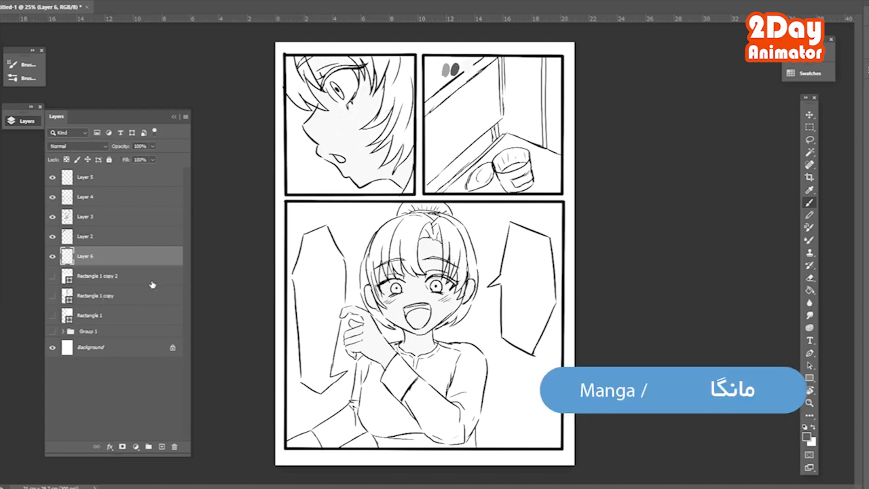
# - On a new layer, paint the girl's bun, hair sides and bangs dark grey
pyautogui.hotkey('ctrl', 'shift', 'alt', 'n')
pyautogui.moveTo(418, 220)
pyautogui.mouseDown()
pyautogui.moveTo(445, 206)
pyautogui.moveTo(413, 221)
pyautogui.moveTo(400, 241)
pyautogui.mouseUp()
pyautogui.moveTo(445, 216)
pyautogui.mouseDown()
pyautogui.moveTo(373, 248)
pyautogui.moveTo(362, 279)
pyautogui.moveTo(448, 217)
pyautogui.moveTo(455, 268)
pyautogui.moveTo(444, 241)
pyautogui.moveTo(464, 274)
pyautogui.mouseUp()
pyautogui.moveTo(465, 237); pyautogui.dragTo(467, 268)
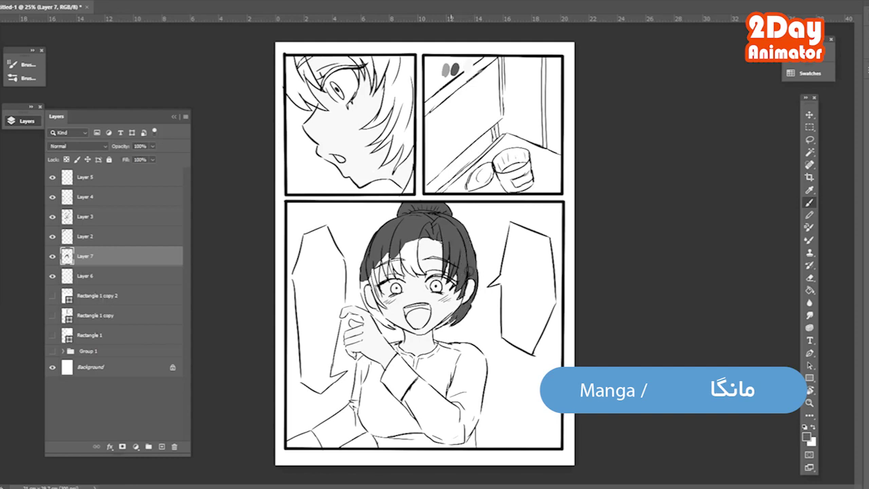
pyautogui.moveTo(420, 239); pyautogui.dragTo(406, 263)
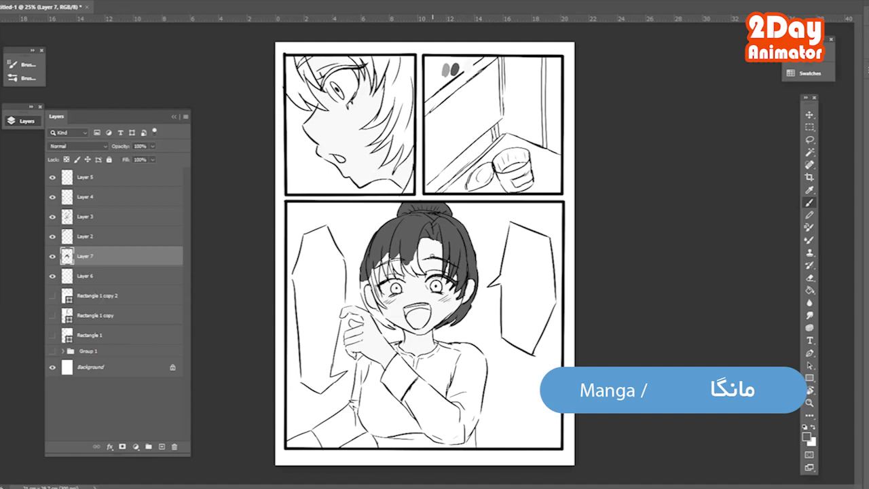
pyautogui.moveTo(405, 256)
pyautogui.mouseDown()
pyautogui.moveTo(374, 268)
pyautogui.moveTo(399, 252)
pyautogui.mouseUp()
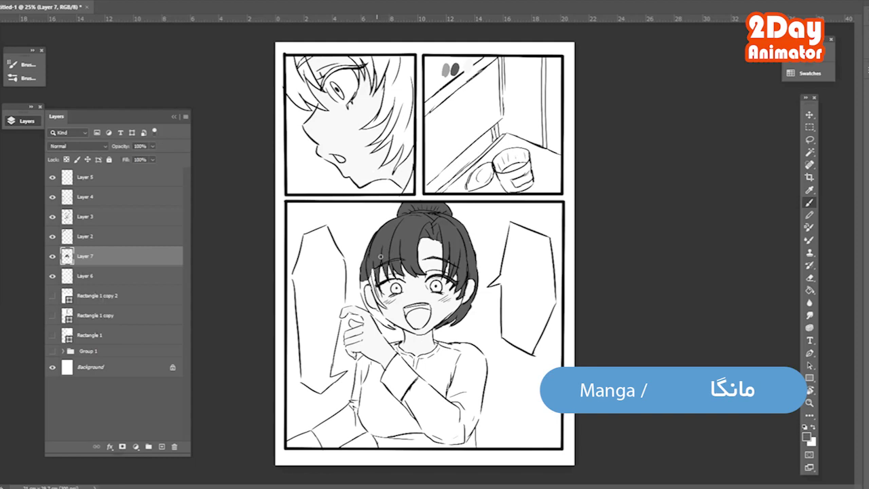
pyautogui.press('e')
pyautogui.press('b')
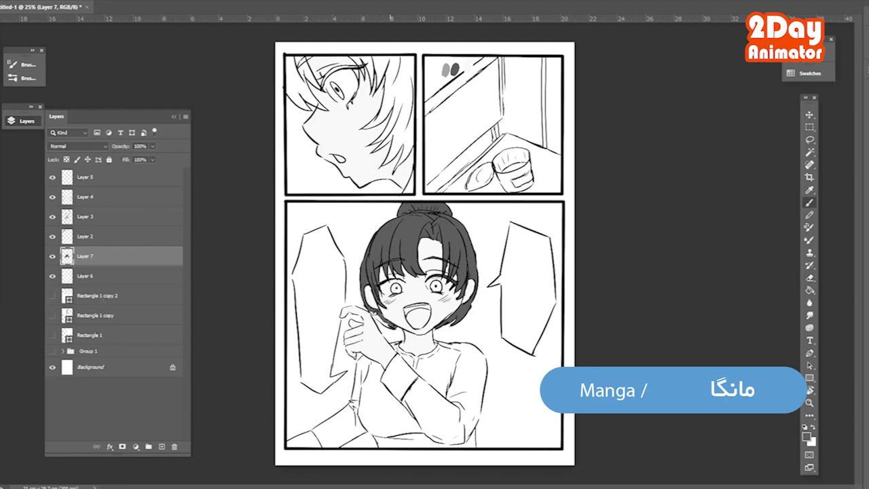
pyautogui.press('e')
pyautogui.press('b')
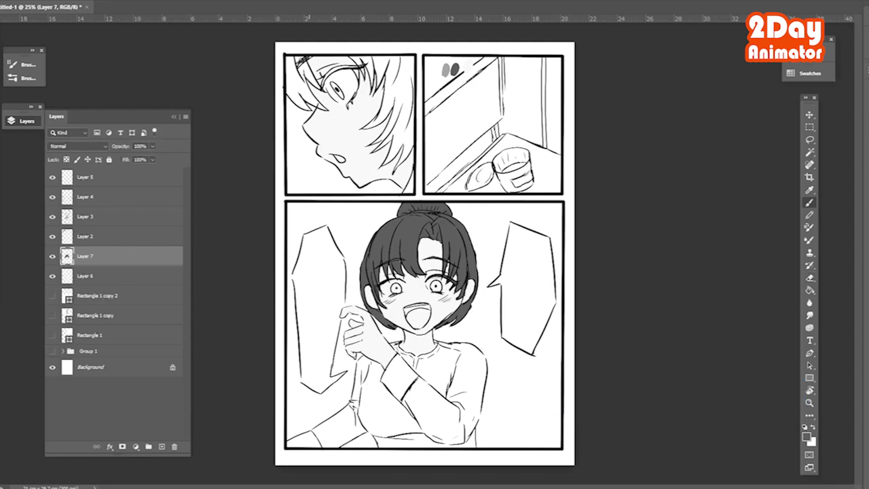
# - Paint the boy's hair in the top-left panel dark grey, filling light patches
pyautogui.moveTo(288, 61); pyautogui.dragTo(307, 70)
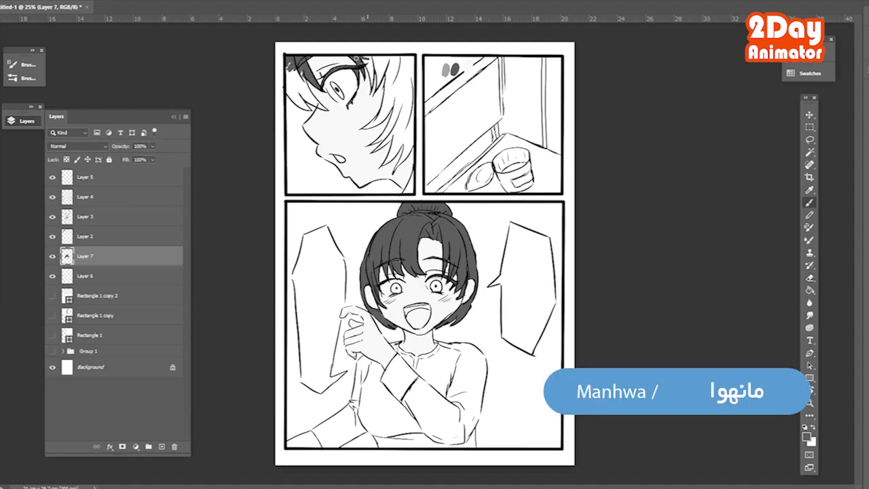
pyautogui.moveTo(357, 59)
pyautogui.mouseDown()
pyautogui.moveTo(411, 59)
pyautogui.moveTo(407, 89)
pyautogui.moveTo(387, 85)
pyautogui.moveTo(391, 91)
pyautogui.mouseUp()
pyautogui.moveTo(368, 127); pyautogui.dragTo(386, 108)
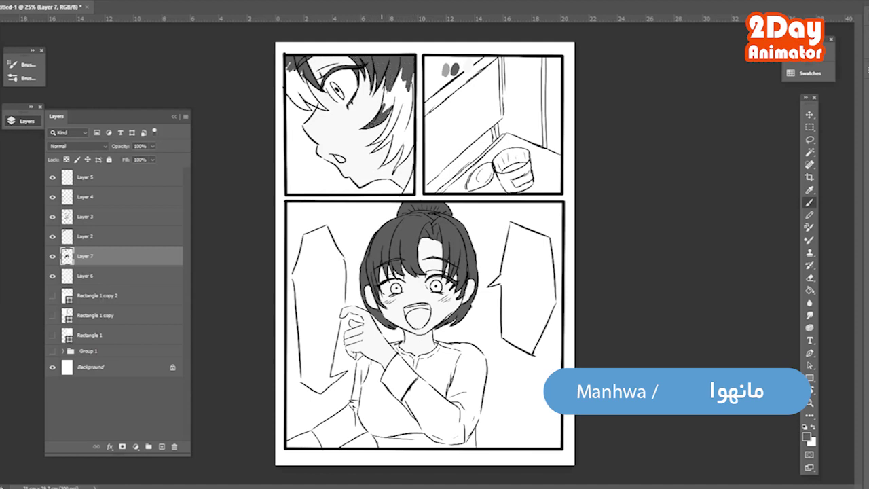
pyautogui.moveTo(397, 70)
pyautogui.mouseDown()
pyautogui.moveTo(388, 112)
pyautogui.moveTo(397, 110)
pyautogui.moveTo(401, 139)
pyautogui.moveTo(401, 102)
pyautogui.moveTo(375, 151)
pyautogui.moveTo(388, 160)
pyautogui.mouseUp()
pyautogui.press('e')
pyautogui.press('b')
pyautogui.moveTo(400, 115); pyautogui.dragTo(407, 139)
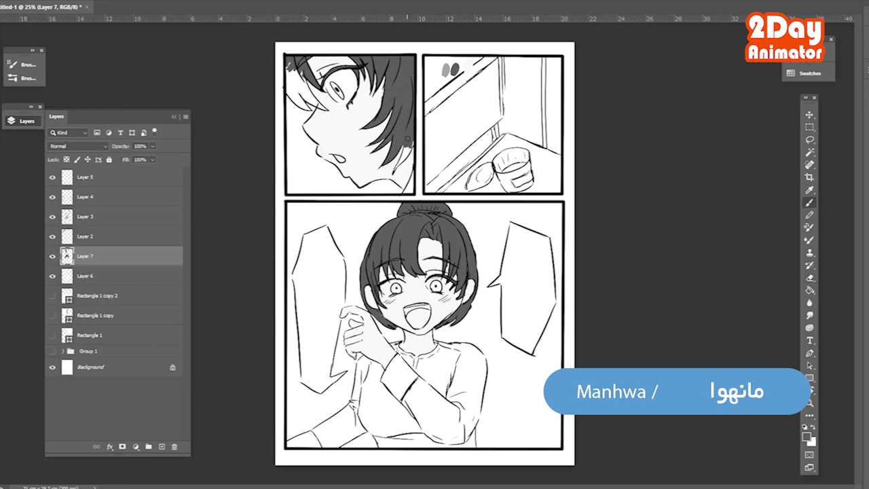
pyautogui.moveTo(291, 65)
pyautogui.mouseDown()
pyautogui.moveTo(291, 95)
pyautogui.moveTo(305, 108)
pyautogui.moveTo(301, 70)
pyautogui.mouseUp()
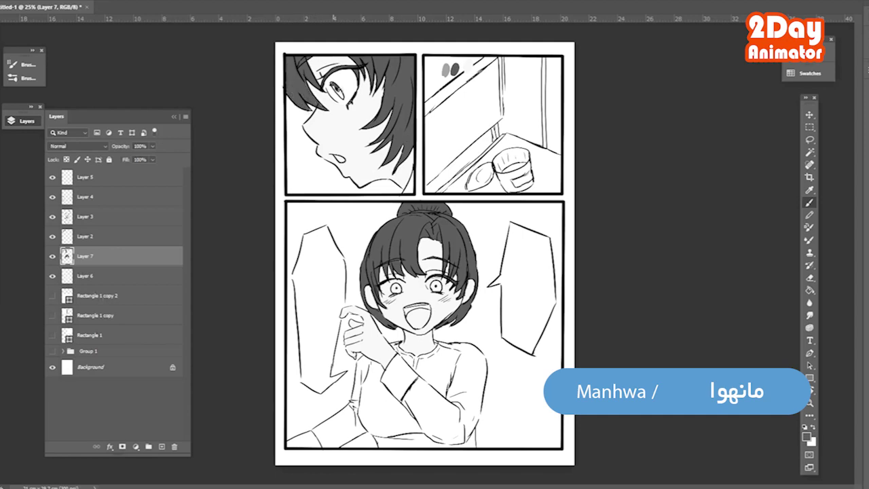
pyautogui.hotkey('ctrl', '=')
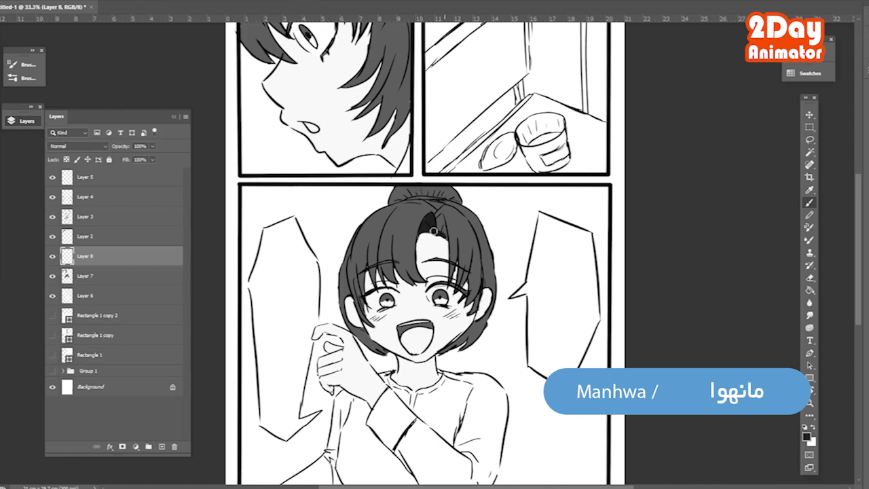
# - Darken the girl's hair along the parting, right side and bangs
pyautogui.moveTo(433, 231); pyautogui.dragTo(445, 238)
pyautogui.moveTo(440, 203); pyautogui.dragTo(410, 200)
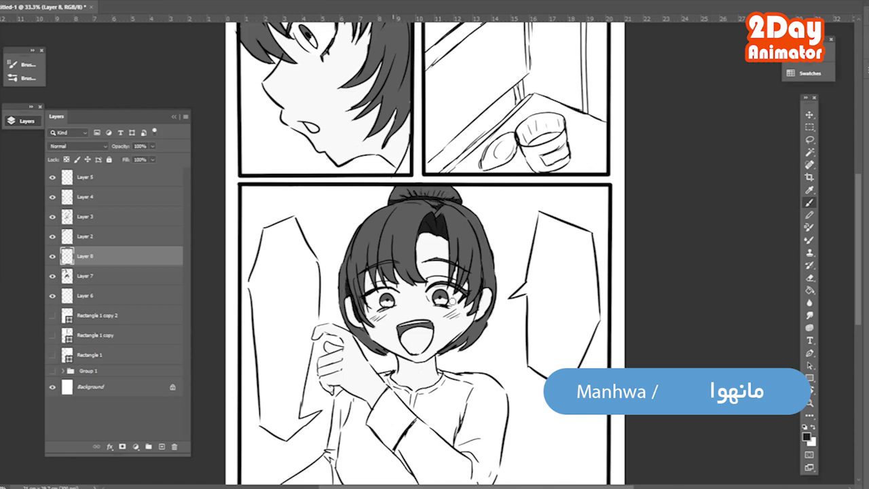
pyautogui.moveTo(453, 300)
pyautogui.mouseDown()
pyautogui.moveTo(482, 292)
pyautogui.moveTo(471, 257)
pyautogui.mouseUp()
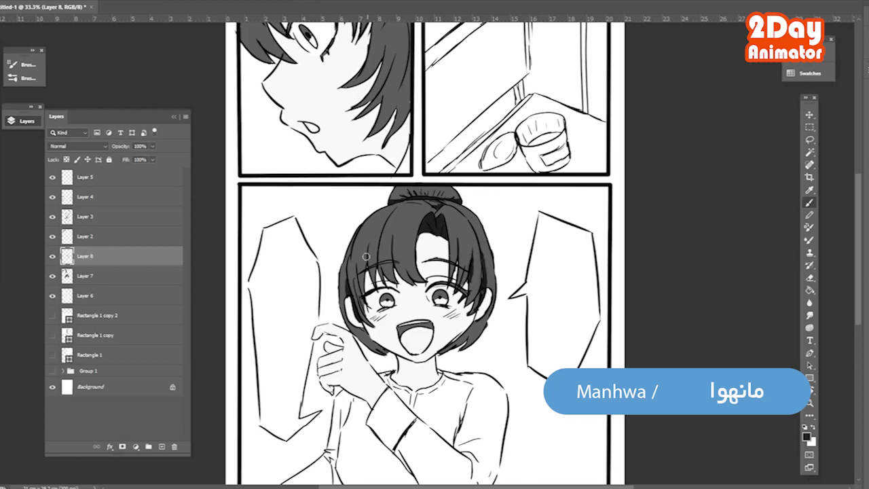
pyautogui.moveTo(366, 256); pyautogui.dragTo(450, 259)
# - Ink a firmer line along the girl's sleeve edge with the Brush
pyautogui.press('b')
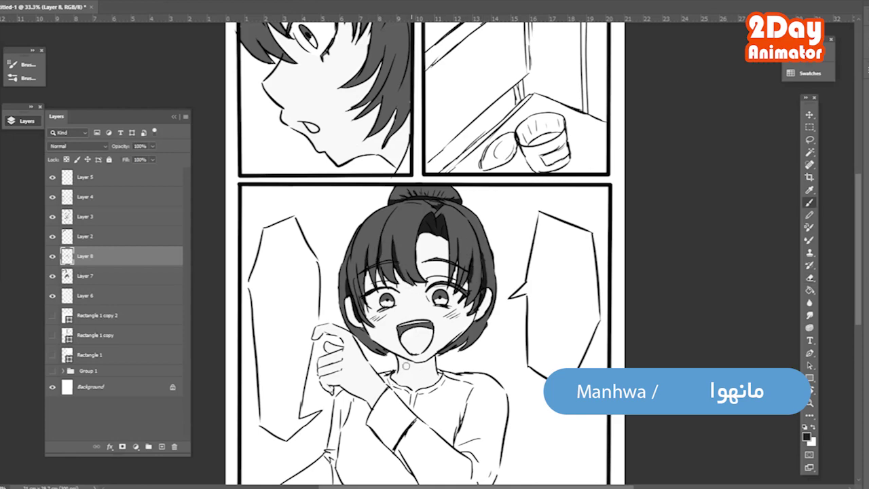
pyautogui.moveTo(386, 419); pyautogui.dragTo(397, 342)
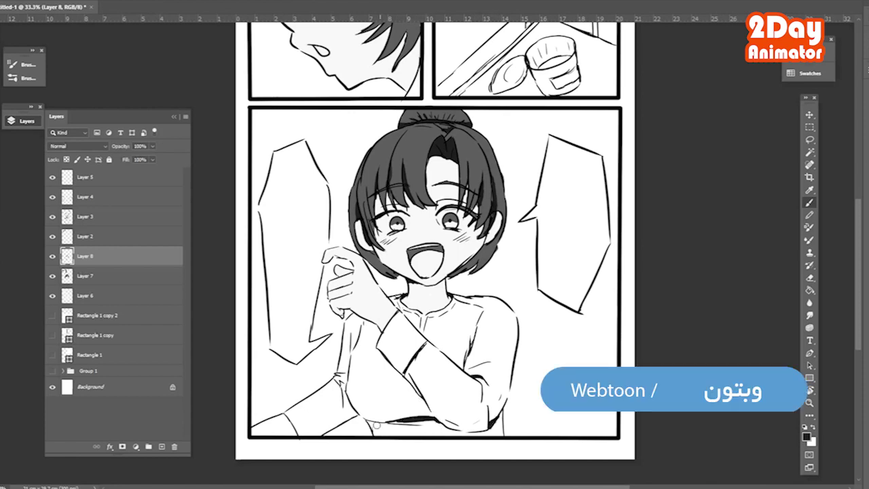
pyautogui.press('e')
pyautogui.press('b')
pyautogui.moveTo(349, 339); pyautogui.dragTo(337, 376)
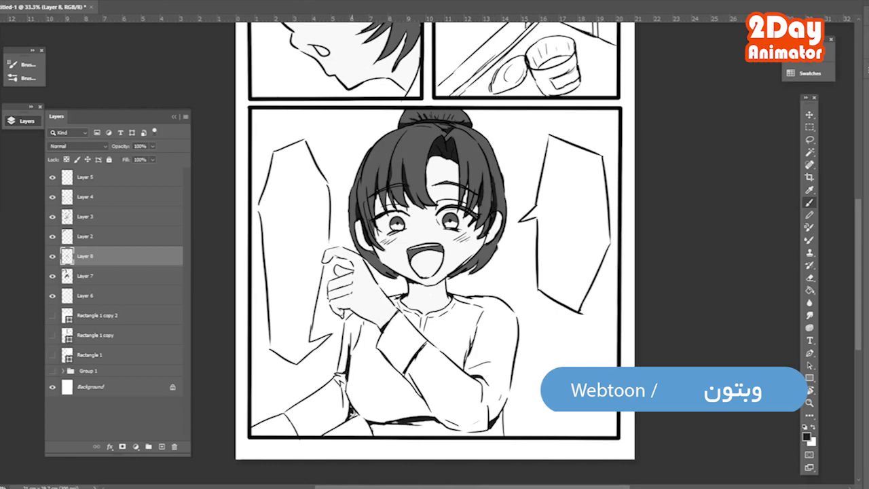
pyautogui.scroll(2, 351, 414)
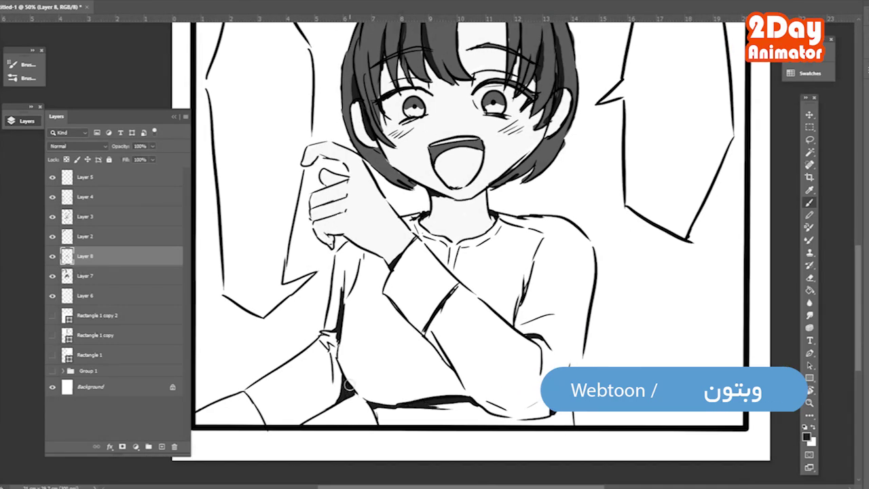
# - Set the painting colour to white and create a new layer for hair highlights
pyautogui.moveTo(364, 344)
pyautogui.mouseDown()
pyautogui.moveTo(398, 331)
pyautogui.moveTo(417, 389)
pyautogui.moveTo(410, 323)
pyautogui.mouseUp()
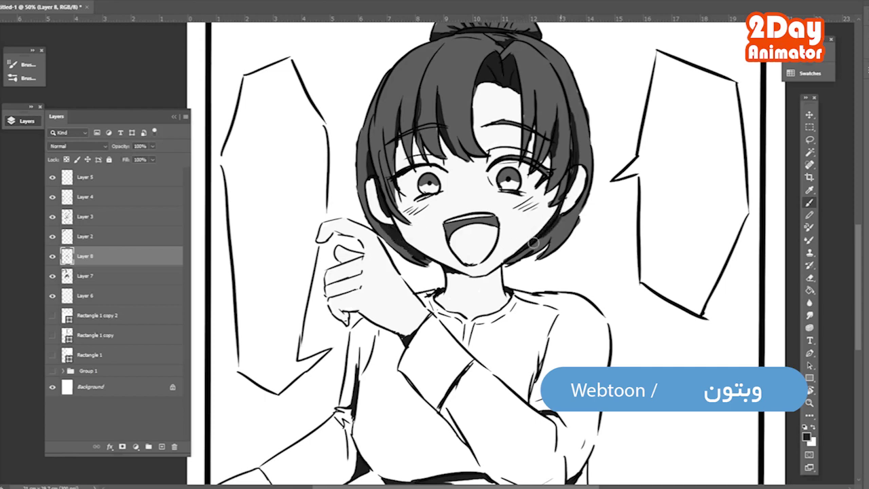
pyautogui.press('ctrl')
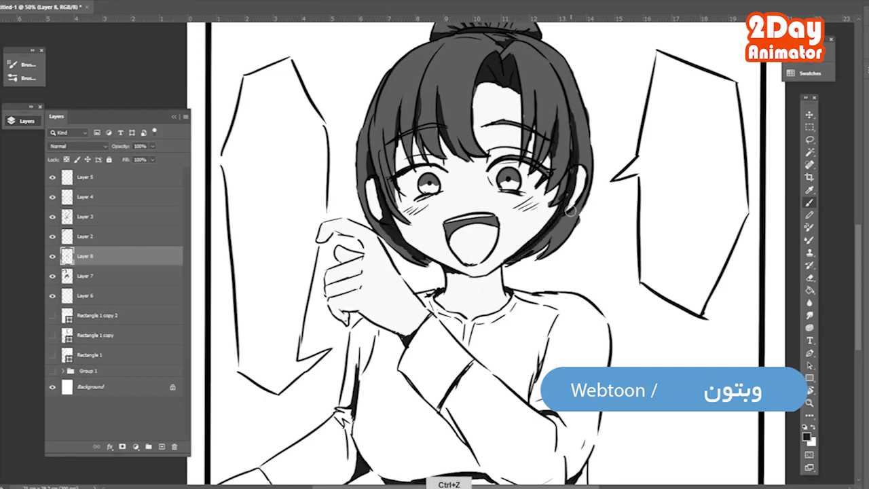
pyautogui.click(52, 219)
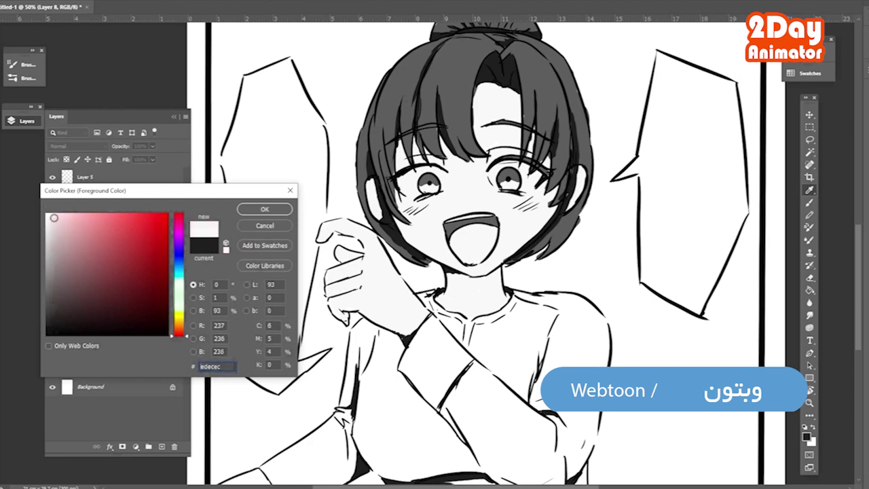
pyautogui.press('Return')
pyautogui.moveTo(456, 93)
pyautogui.mouseDown()
pyautogui.moveTo(445, 129)
pyautogui.moveTo(437, 119)
pyautogui.mouseUp()
pyautogui.hotkey('ctrl', 'z')
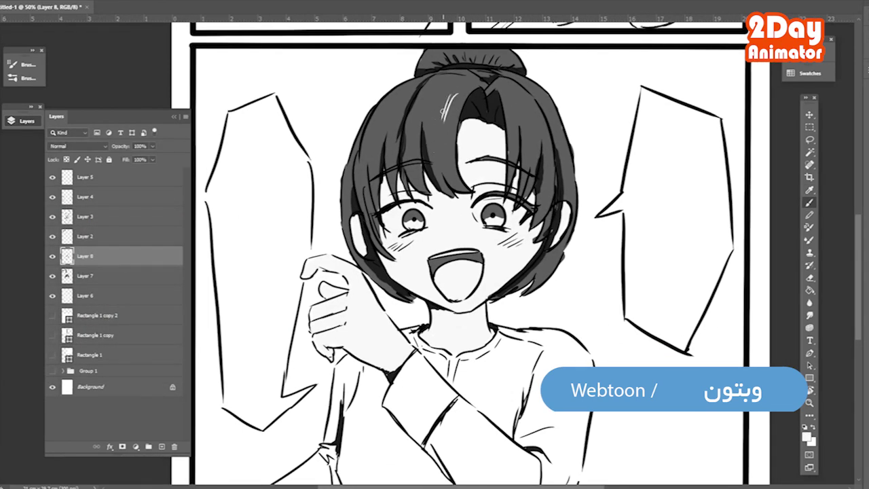
pyautogui.hotkey('ctrl', 'z')
pyautogui.hotkey('ctrl', 'shift', 'alt', 'n')
# - Brush white highlight streaks across the top, left side and right ends of the girl's hair
pyautogui.moveTo(452, 95)
pyautogui.mouseDown()
pyautogui.moveTo(442, 129)
pyautogui.moveTo(435, 126)
pyautogui.mouseUp()
pyautogui.moveTo(513, 98)
pyautogui.mouseDown()
pyautogui.moveTo(510, 139)
pyautogui.moveTo(548, 143)
pyautogui.mouseUp()
pyautogui.moveTo(453, 92)
pyautogui.mouseDown()
pyautogui.moveTo(440, 132)
pyautogui.moveTo(411, 135)
pyautogui.mouseUp()
pyautogui.moveTo(402, 97); pyautogui.dragTo(389, 146)
pyautogui.moveTo(380, 120); pyautogui.dragTo(373, 171)
pyautogui.moveTo(365, 162); pyautogui.dragTo(359, 191)
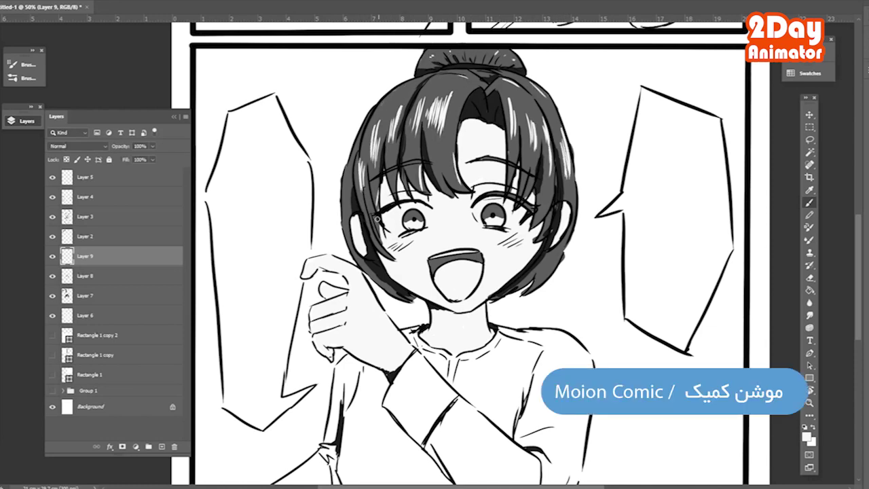
pyautogui.moveTo(548, 180); pyautogui.dragTo(544, 206)
pyautogui.moveTo(547, 225); pyautogui.dragTo(543, 238)
pyautogui.moveTo(402, 89); pyautogui.dragTo(418, 81)
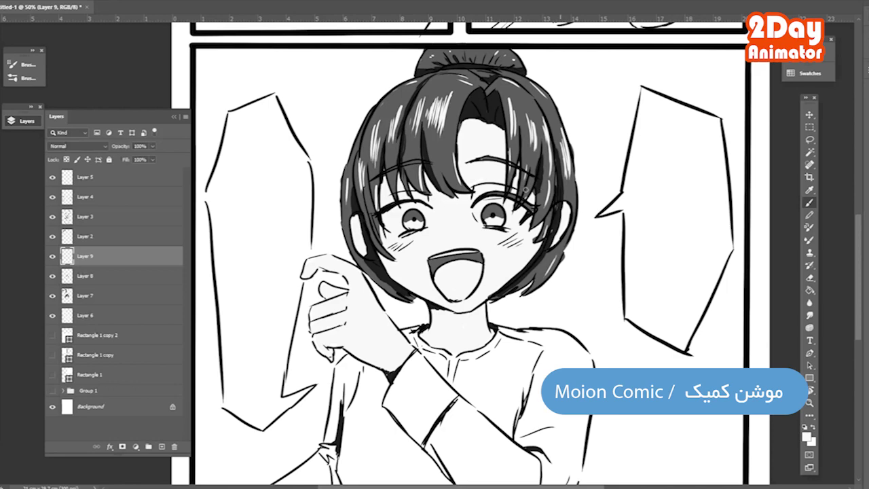
pyautogui.hotkey('ctrl', '-')
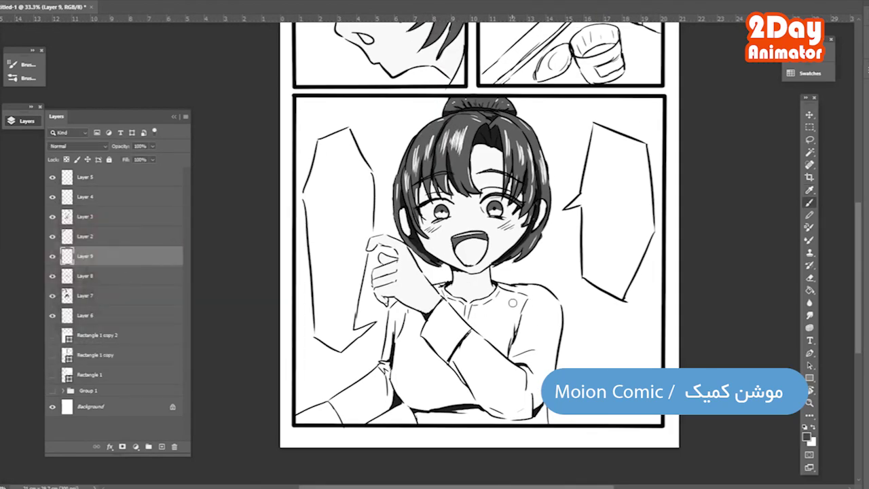
# - On a new layer beneath the line art, fill the girl's shirt body, collar and cuffs dark grey
pyautogui.moveTo(469, 299)
pyautogui.mouseDown()
pyautogui.moveTo(523, 298)
pyautogui.moveTo(518, 332)
pyautogui.mouseUp()
pyautogui.click(27, 120)
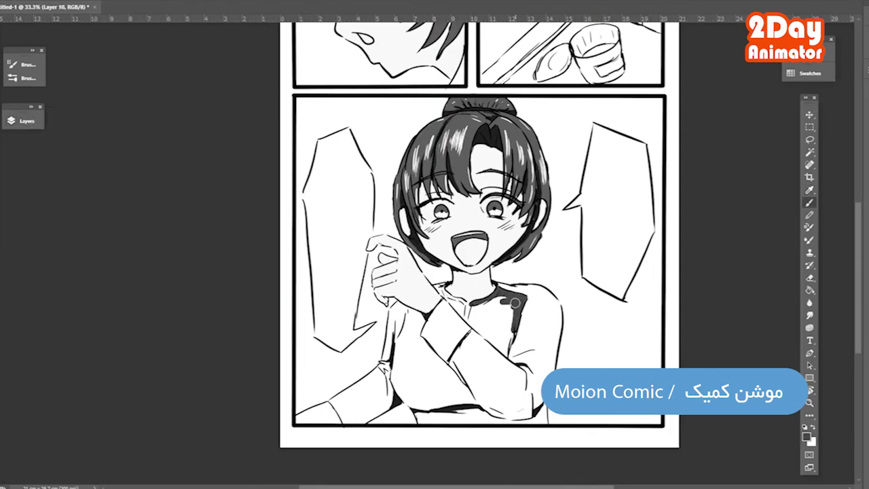
pyautogui.moveTo(502, 301)
pyautogui.mouseDown()
pyautogui.moveTo(441, 283)
pyautogui.moveTo(475, 317)
pyautogui.mouseUp()
pyautogui.moveTo(441, 284)
pyautogui.mouseDown()
pyautogui.moveTo(513, 322)
pyautogui.moveTo(497, 354)
pyautogui.moveTo(466, 320)
pyautogui.moveTo(487, 342)
pyautogui.mouseUp()
pyautogui.moveTo(441, 299)
pyautogui.mouseDown()
pyautogui.moveTo(469, 346)
pyautogui.moveTo(438, 360)
pyautogui.moveTo(428, 336)
pyautogui.moveTo(434, 342)
pyautogui.mouseUp()
pyautogui.moveTo(339, 402)
pyautogui.mouseDown()
pyautogui.moveTo(298, 420)
pyautogui.moveTo(315, 427)
pyautogui.mouseUp()
pyautogui.moveTo(431, 309)
pyautogui.mouseDown()
pyautogui.moveTo(411, 333)
pyautogui.moveTo(426, 327)
pyautogui.moveTo(400, 374)
pyautogui.moveTo(434, 401)
pyautogui.mouseUp()
pyautogui.moveTo(448, 360)
pyautogui.mouseDown()
pyautogui.moveTo(468, 400)
pyautogui.moveTo(422, 407)
pyautogui.moveTo(502, 417)
pyautogui.moveTo(428, 415)
pyautogui.mouseUp()
pyautogui.click(23, 121)
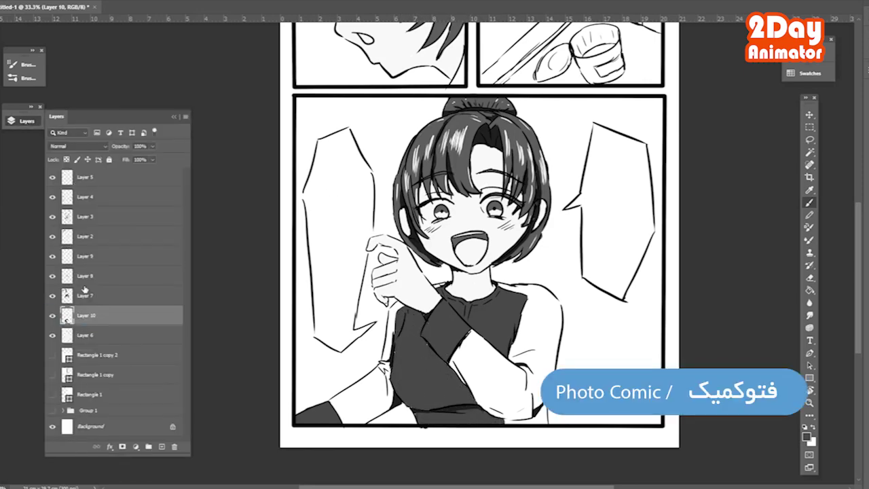
pyautogui.click(23, 122)
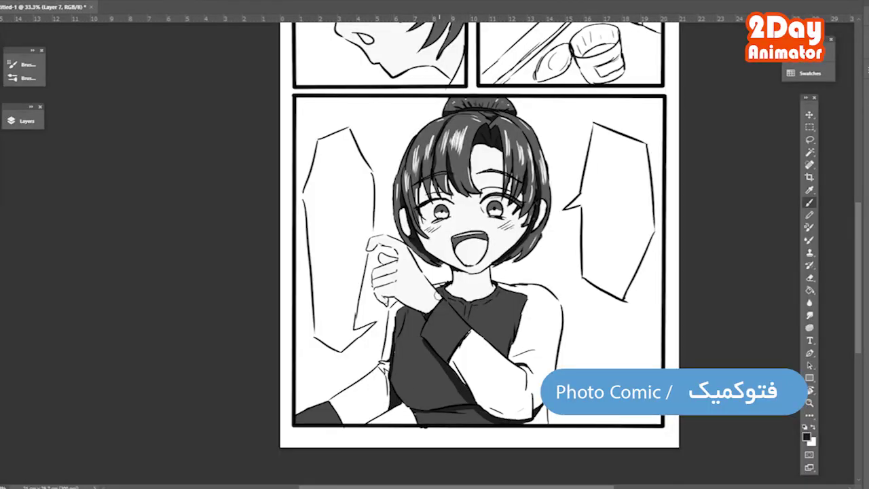
# - Pick grey #4f4f4f and shade the window glass and floor edge in the top-right panel
pyautogui.moveTo(386, 248)
pyautogui.mouseDown()
pyautogui.moveTo(346, 332)
pyautogui.moveTo(346, 363)
pyautogui.mouseUp()
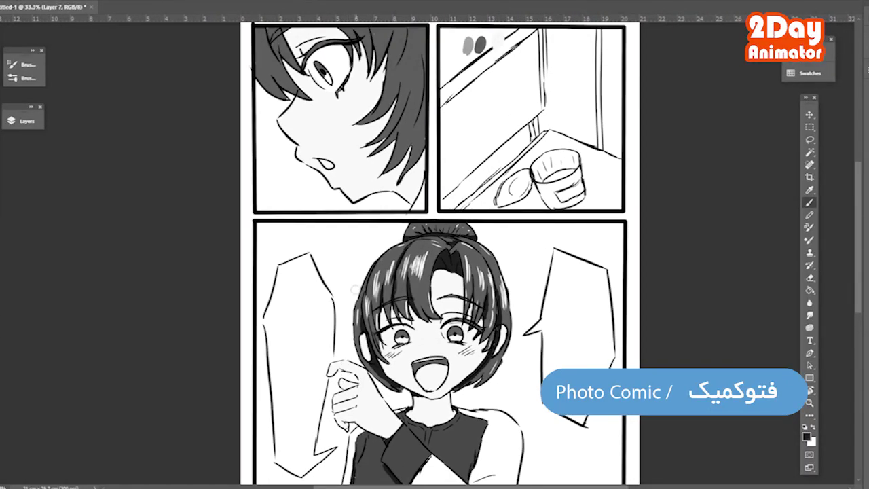
pyautogui.click(806, 435)
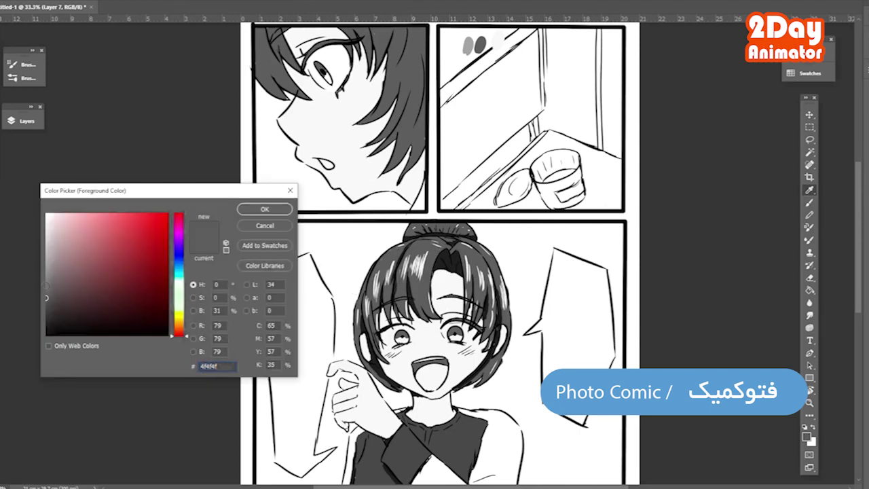
pyautogui.click(262, 207)
pyautogui.moveTo(577, 156)
pyautogui.mouseDown()
pyautogui.moveTo(540, 175)
pyautogui.moveTo(557, 207)
pyautogui.mouseUp()
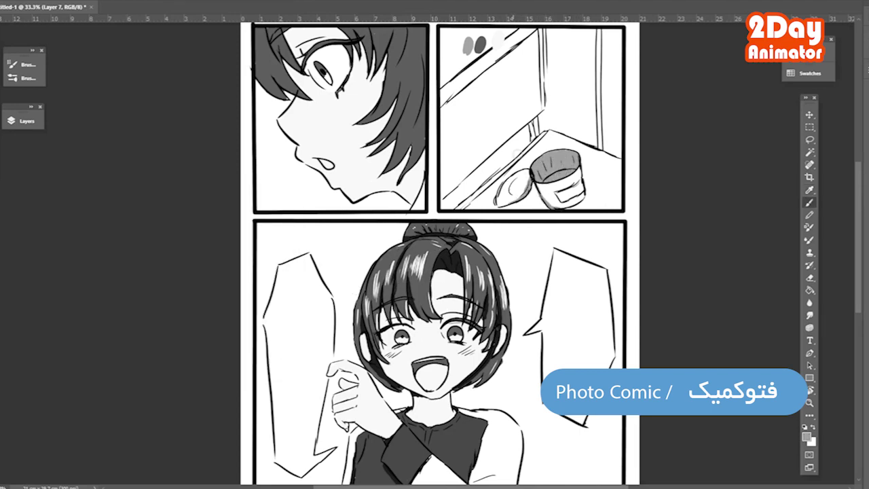
pyautogui.moveTo(543, 132)
pyautogui.mouseDown()
pyautogui.moveTo(502, 173)
pyautogui.moveTo(534, 160)
pyautogui.mouseUp()
pyautogui.moveTo(506, 61); pyautogui.dragTo(451, 95)
pyautogui.moveTo(448, 65)
pyautogui.mouseDown()
pyautogui.moveTo(495, 78)
pyautogui.moveTo(482, 89)
pyautogui.mouseUp()
pyautogui.moveTo(526, 159); pyautogui.dragTo(448, 231)
# - Add more grey shading across the window scene, around the bread and under the glass
pyautogui.scroll(2, 442, 258)
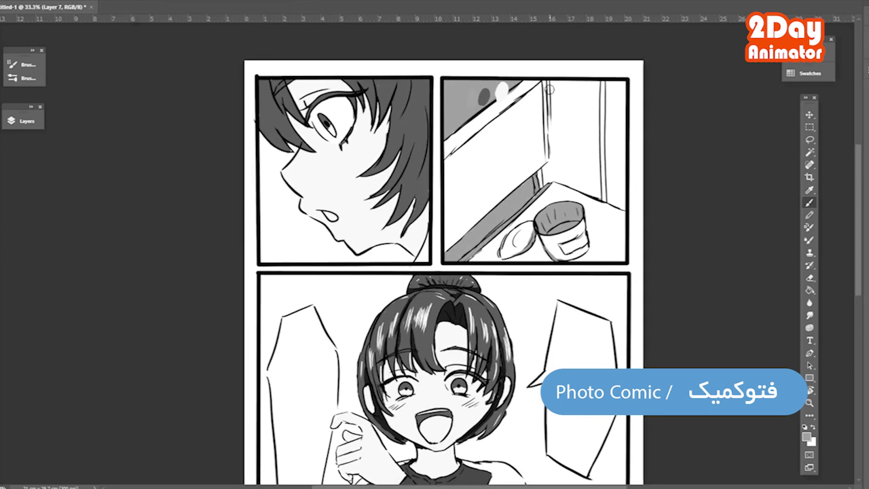
pyautogui.moveTo(603, 88); pyautogui.dragTo(604, 173)
pyautogui.moveTo(621, 203); pyautogui.dragTo(543, 190)
pyautogui.moveTo(567, 264); pyautogui.dragTo(536, 251)
pyautogui.moveTo(528, 245); pyautogui.dragTo(505, 251)
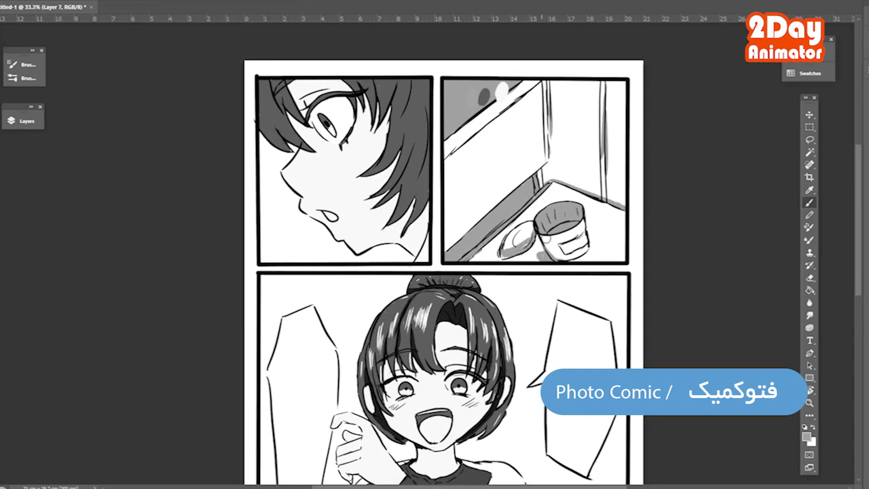
pyautogui.moveTo(536, 220); pyautogui.dragTo(499, 257)
# - Switch to black and darken the boy's open mouth and hair strands near his eye and tips
pyautogui.press('d')
pyautogui.moveTo(324, 212)
pyautogui.mouseDown()
pyautogui.moveTo(335, 219)
pyautogui.moveTo(340, 209)
pyautogui.mouseUp()
pyautogui.press('e')
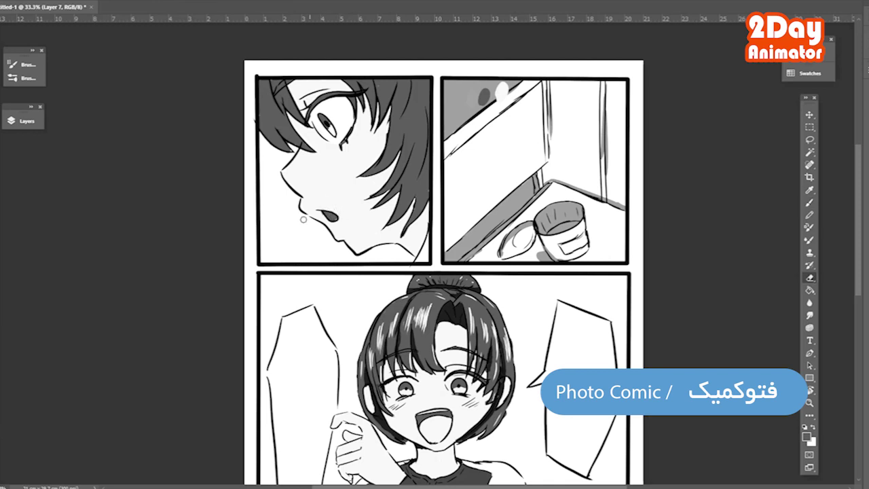
pyautogui.press('b')
pyautogui.moveTo(399, 190)
pyautogui.mouseDown()
pyautogui.moveTo(419, 227)
pyautogui.moveTo(418, 261)
pyautogui.mouseUp()
pyautogui.moveTo(291, 114); pyautogui.dragTo(309, 140)
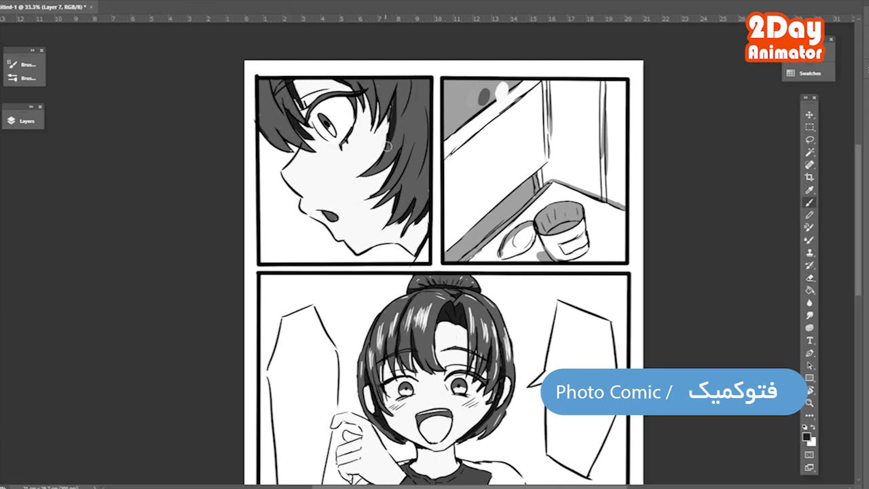
pyautogui.hotkey('ctrl', '-')
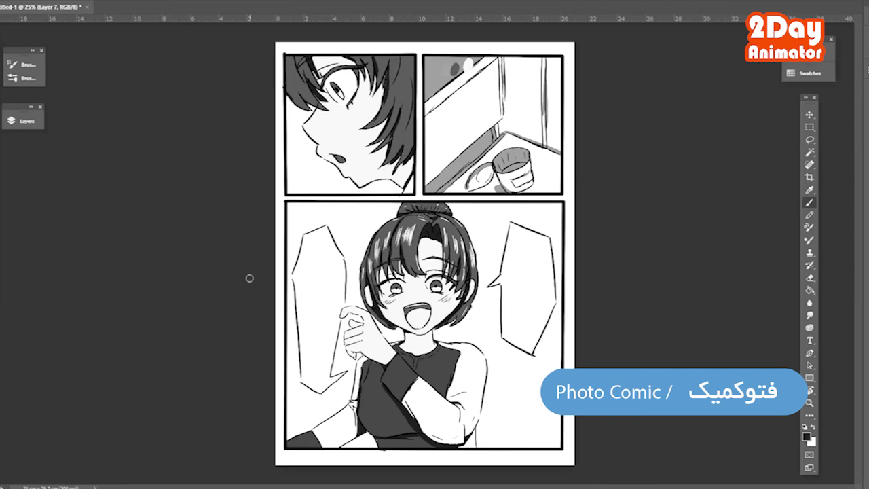
# - Add a new layer for the bubble and set the brush colour to white
pyautogui.click(22, 120)
pyautogui.click(101, 292)
pyautogui.click(694, 314)
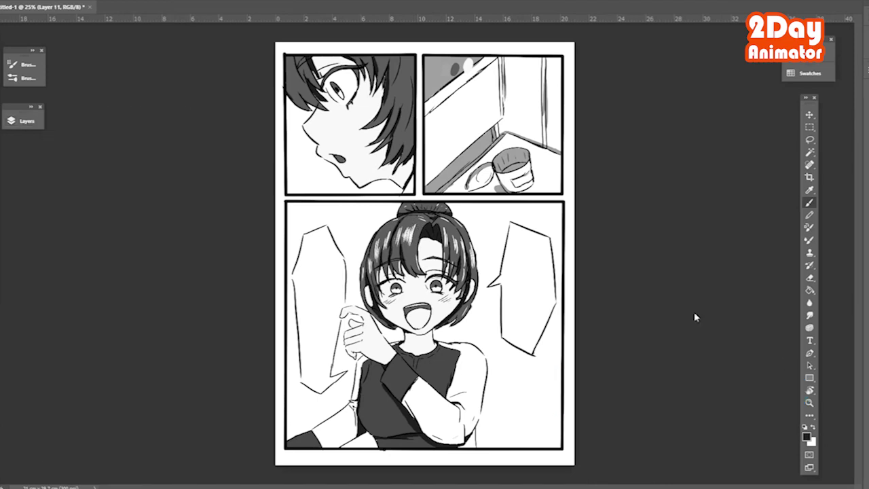
pyautogui.press('e')
pyautogui.press('b')
pyautogui.press('x')
# - Paint a white speech bubble beside the boy's head and outline its top in black
pyautogui.moveTo(411, 57)
pyautogui.mouseDown()
pyautogui.moveTo(379, 68)
pyautogui.moveTo(387, 105)
pyautogui.mouseUp()
pyautogui.moveTo(380, 75)
pyautogui.mouseDown()
pyautogui.moveTo(407, 129)
pyautogui.moveTo(390, 150)
pyautogui.mouseUp()
pyautogui.moveTo(393, 112)
pyautogui.mouseDown()
pyautogui.moveTo(380, 153)
pyautogui.moveTo(401, 143)
pyautogui.mouseUp()
pyautogui.press('x')
pyautogui.moveTo(410, 54)
pyautogui.mouseDown()
pyautogui.moveTo(377, 72)
pyautogui.moveTo(387, 156)
pyautogui.moveTo(414, 152)
pyautogui.mouseUp()
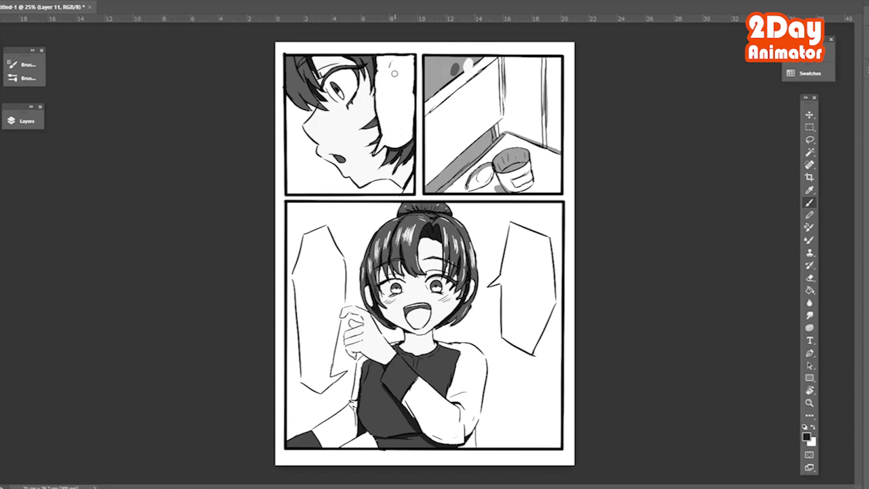
# - Place a Persian dialogue line in the boy's bubble, with larger text and wider line spacing
pyautogui.press('t')
pyautogui.click(221, 2)
pyautogui.click(242, 131)
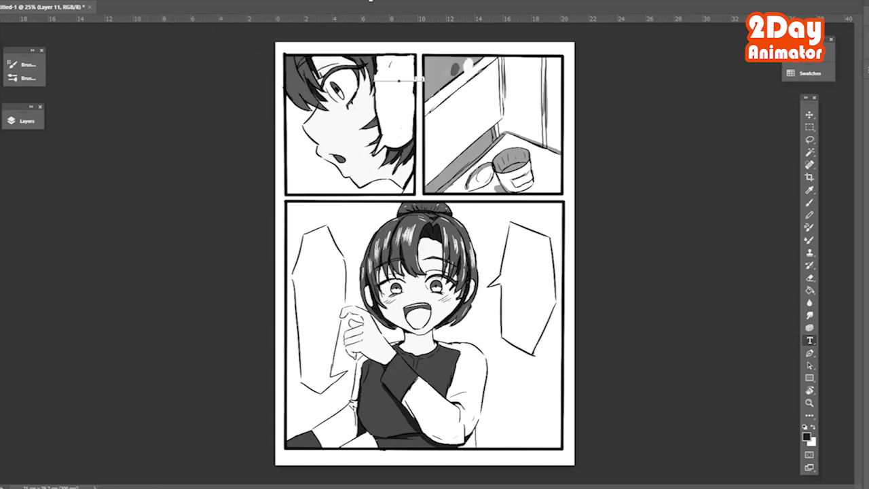
pyautogui.hotkey('ctrl', 't')
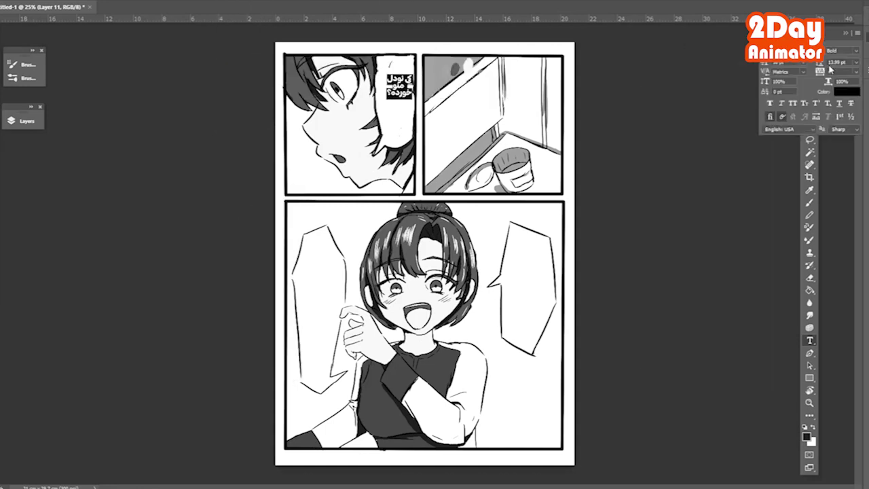
pyautogui.click(857, 62)
pyautogui.click(843, 165)
pyautogui.moveTo(400, 95); pyautogui.dragTo(522, 285)
# - Duplicate the text into the girl's right bubble and rewrite it as 'الان یادم / اومددددددد'
pyautogui.press('t')
pyautogui.click(530, 279)
pyautogui.hotkey('ctrl', 'a')
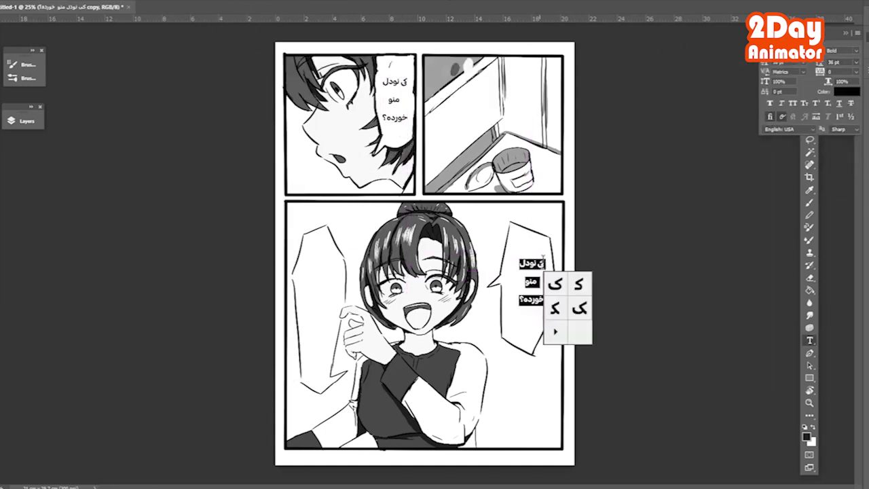
pyautogui.press('BackSpace')
pyautogui.press('Return')
pyautogui.write('الان یادم')
pyautogui.press('Return')
pyautogui.write('اومددددددد')
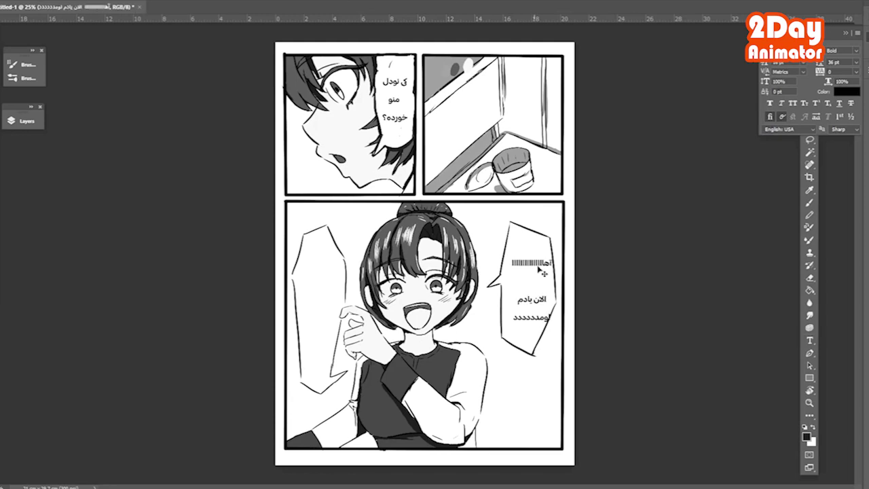
pyautogui.hotkey('ctrl', 'Return')
# - Copy the text into the left bubble and rewrite it as 'خودم / خوردمش!!!!!!'
pyautogui.moveTo(526, 271); pyautogui.dragTo(320, 268)
pyautogui.doubleClick(324, 272)
pyautogui.write('خودم')
pyautogui.press('Return')
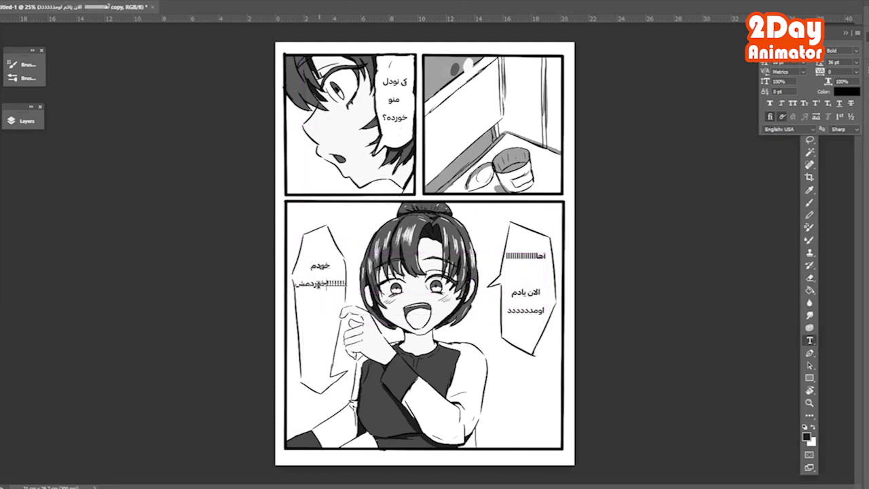
pyautogui.write('خوردمش!!!!!!')
pyautogui.hotkey('ctrl', 'a')
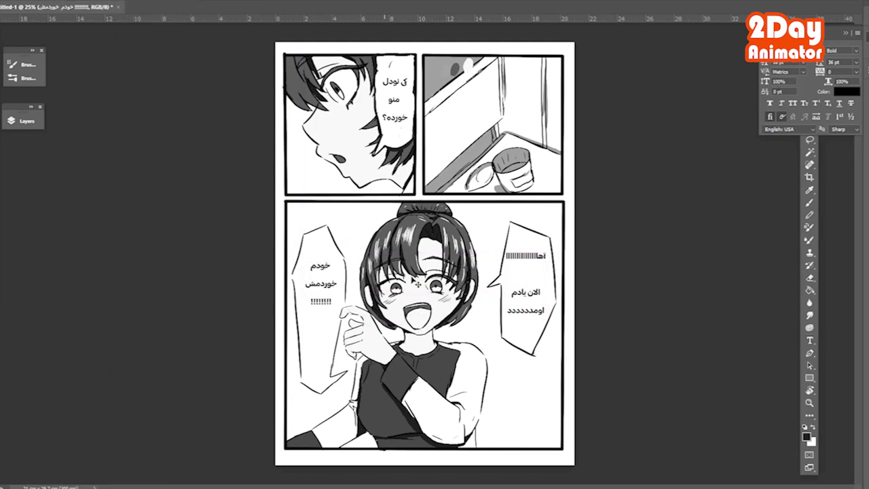